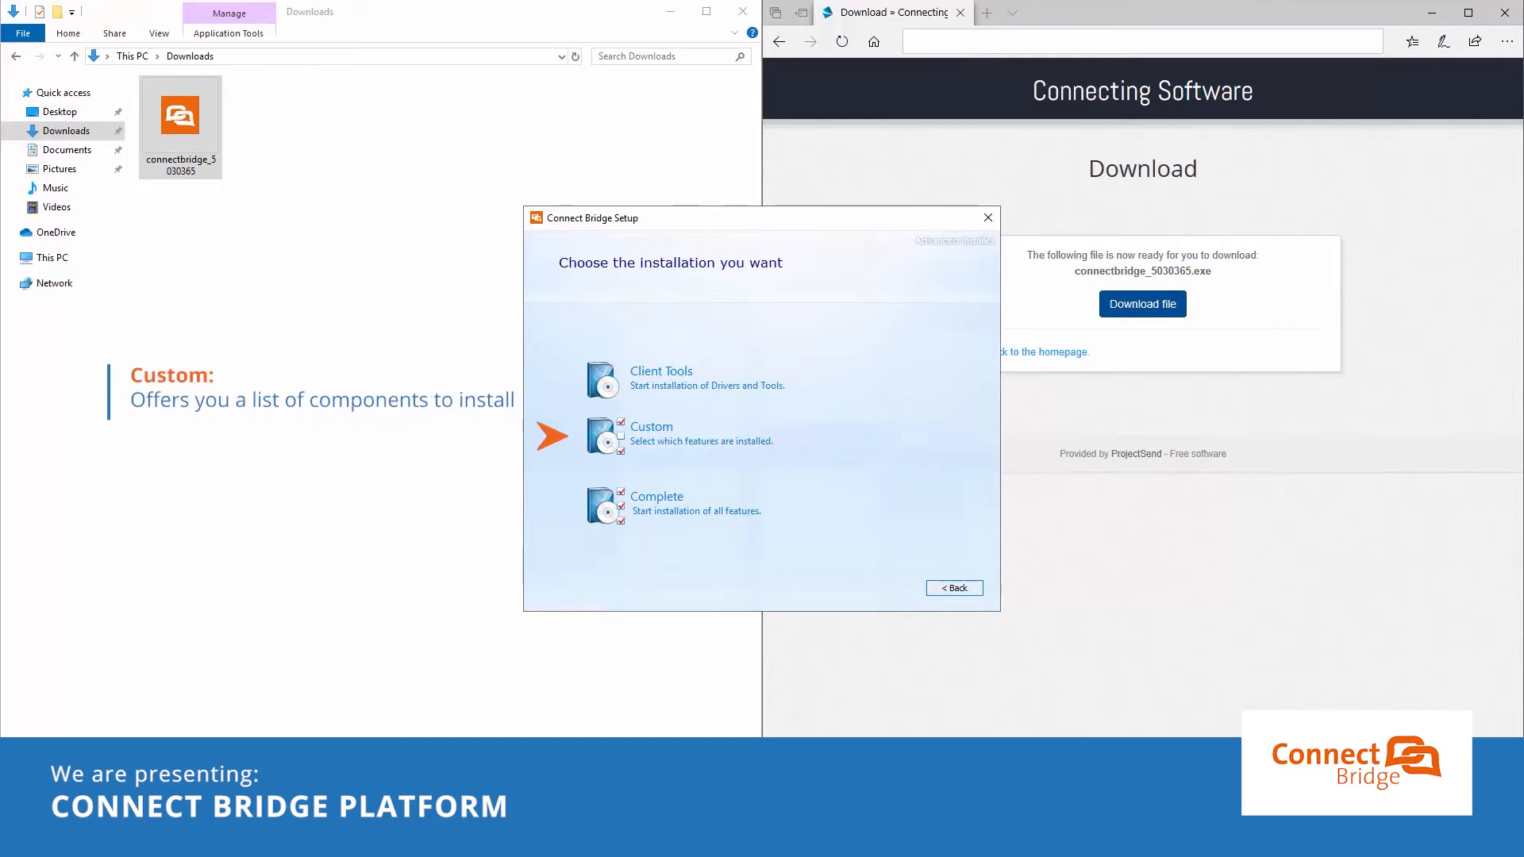
# Step: Choose a Custom install without the Client components, keeping the default Program Files install location
pyautogui.click(729, 435)
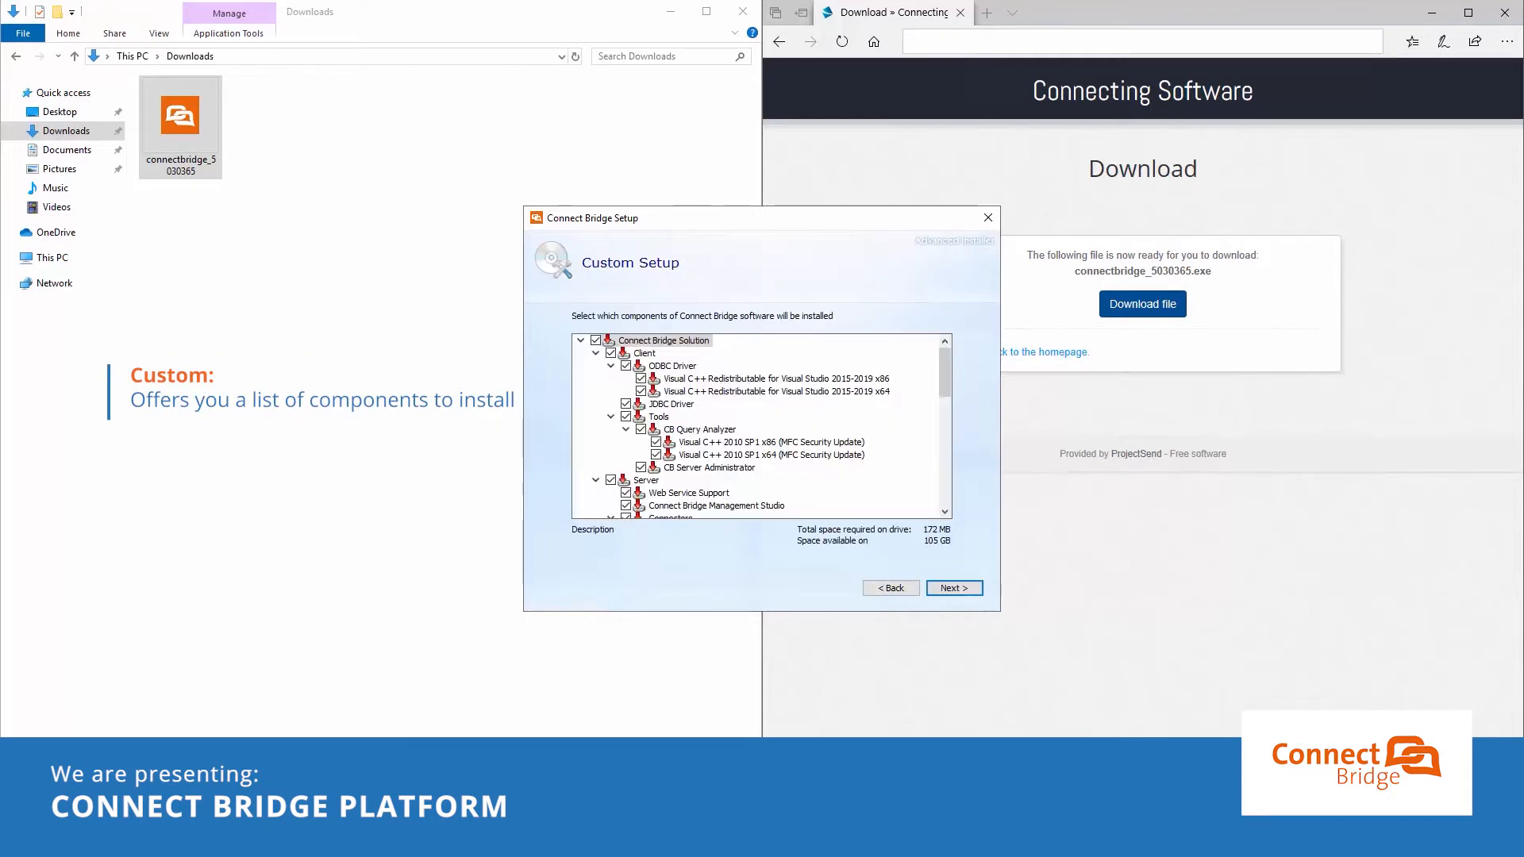
pyautogui.click(610, 353)
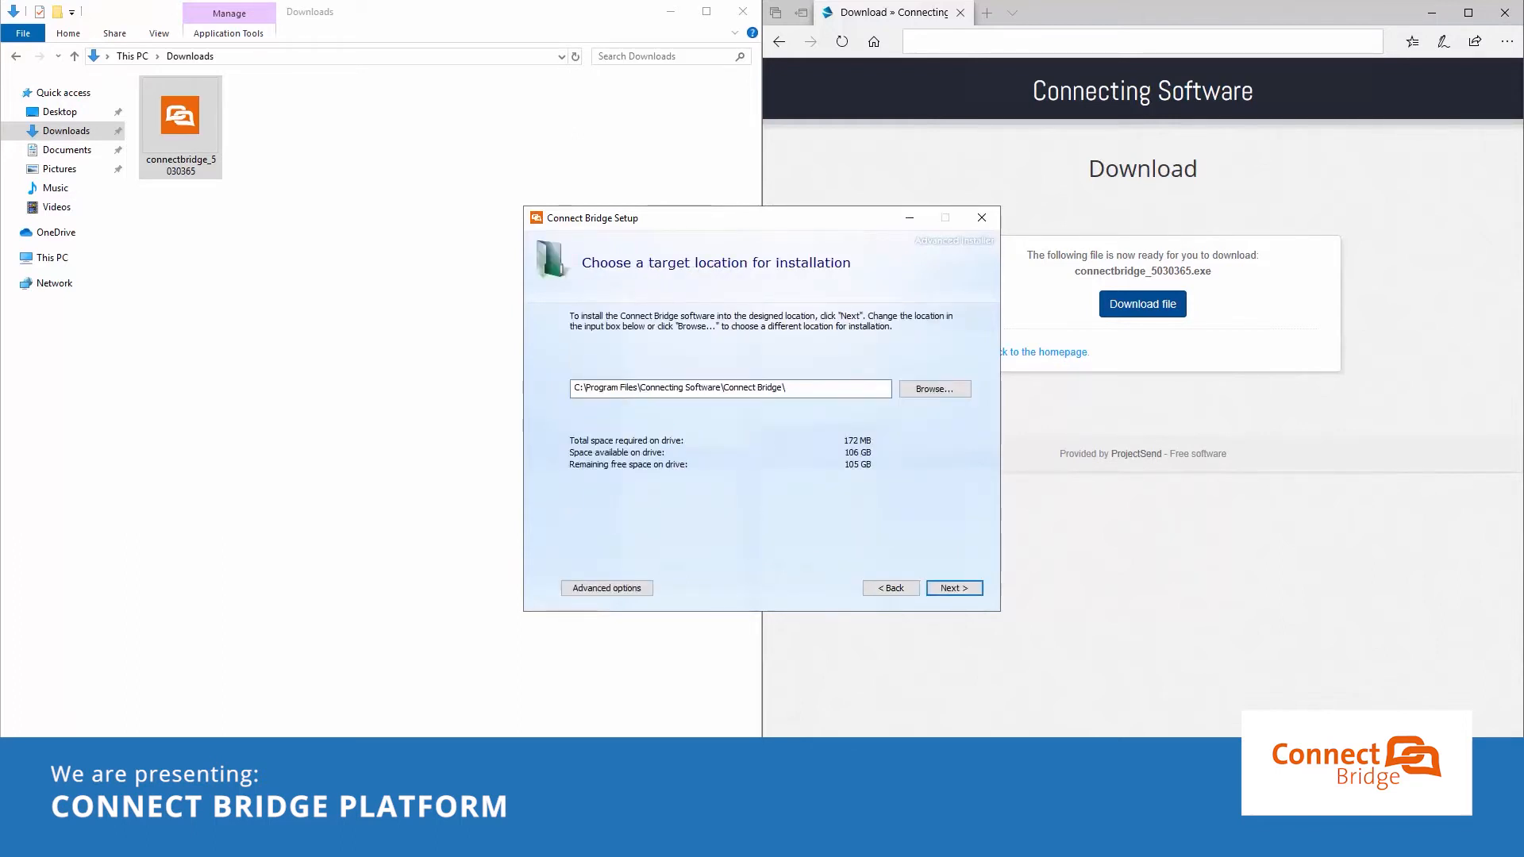
pyautogui.click(964, 390)
pyautogui.press('Escape')
pyautogui.click(977, 588)
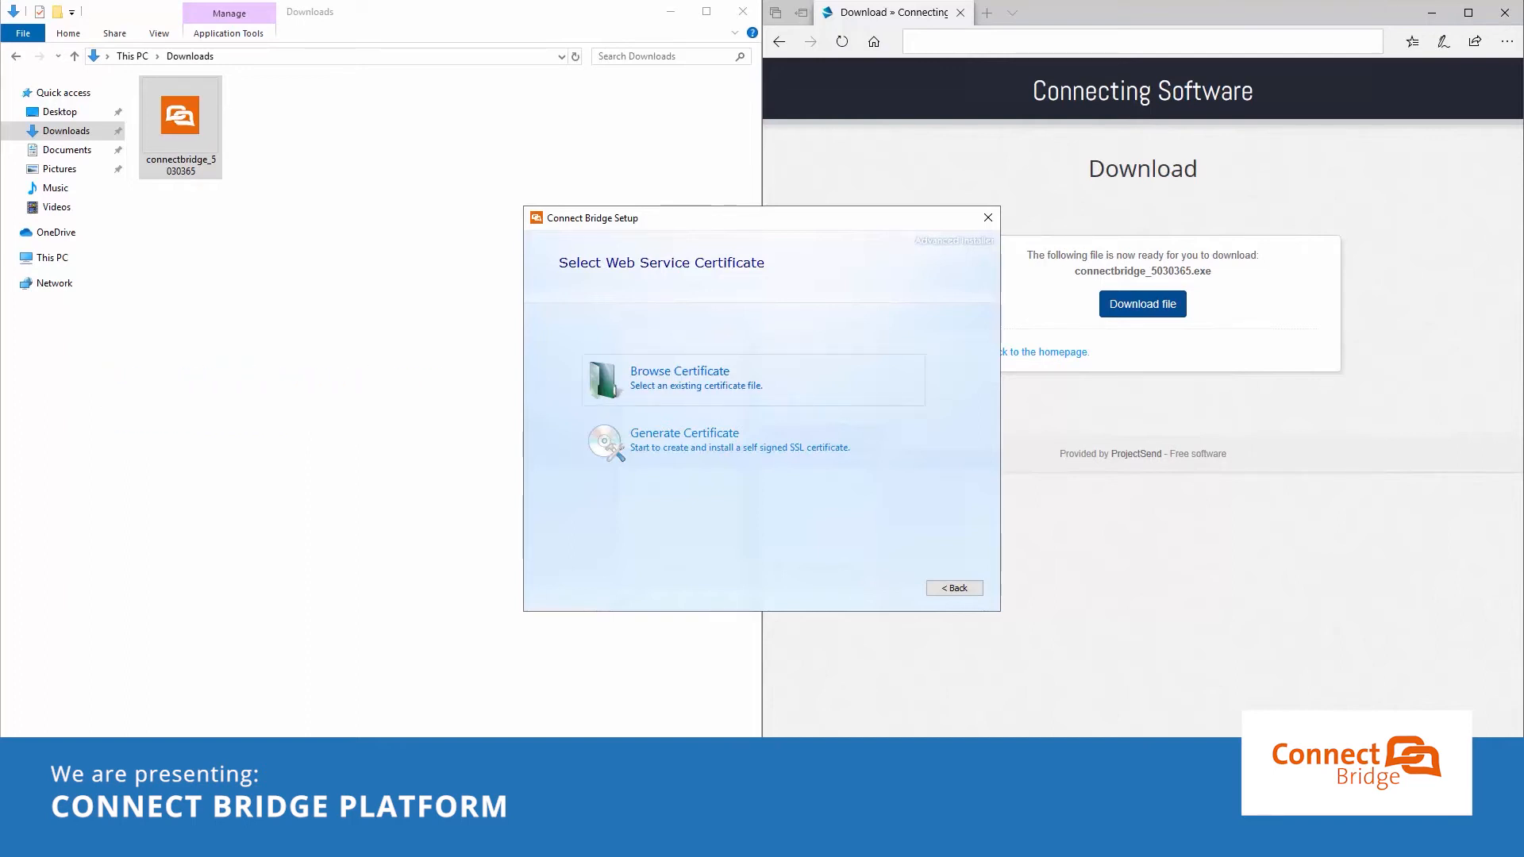
# Step: Generate a self-signed web service certificate instead of using an existing certificate file, and install
pyautogui.click(679, 379)
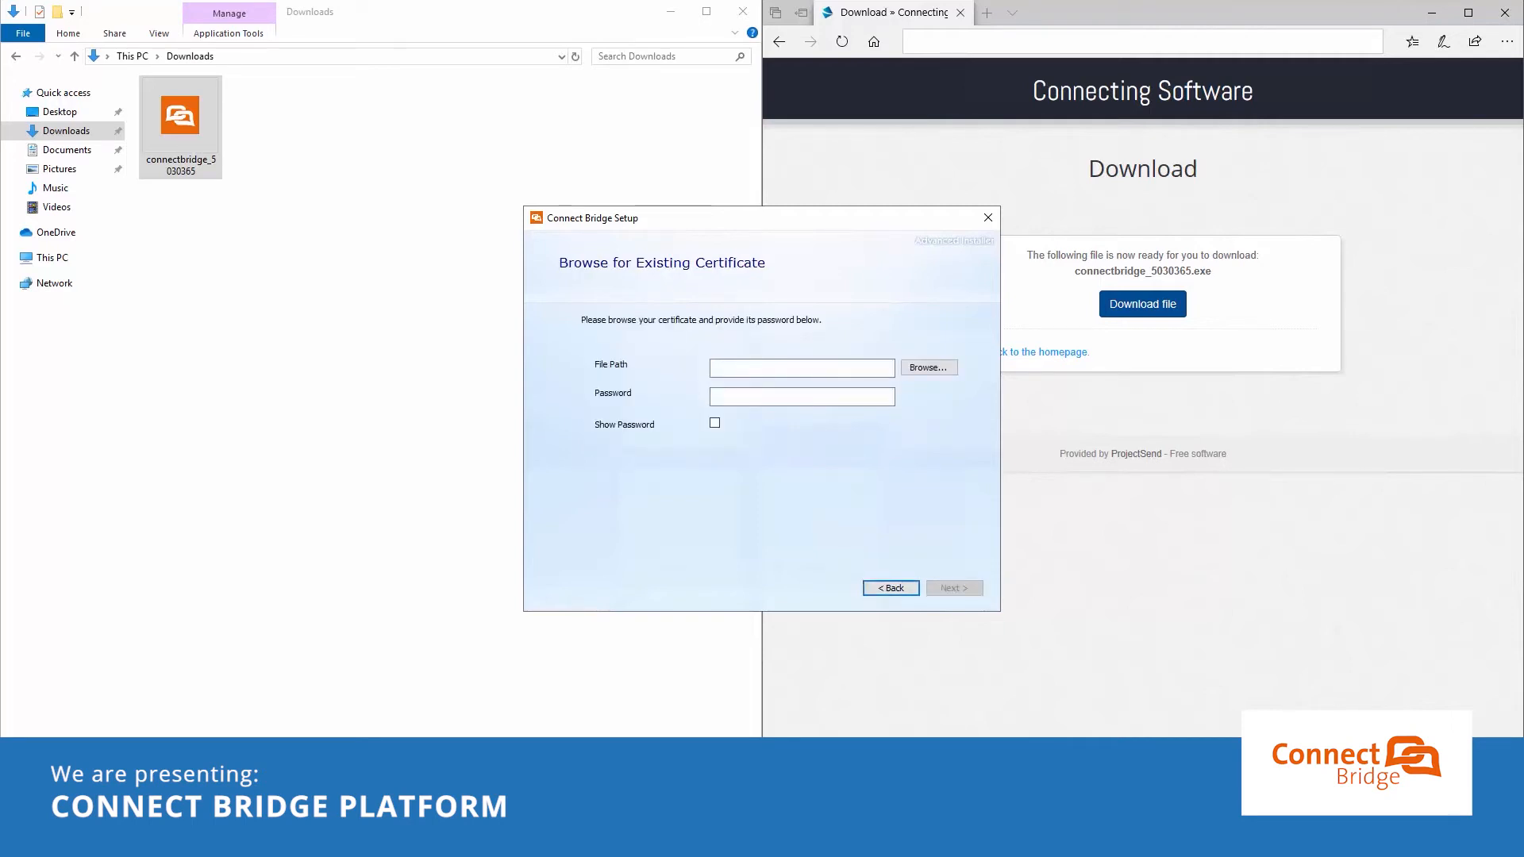
pyautogui.click(891, 588)
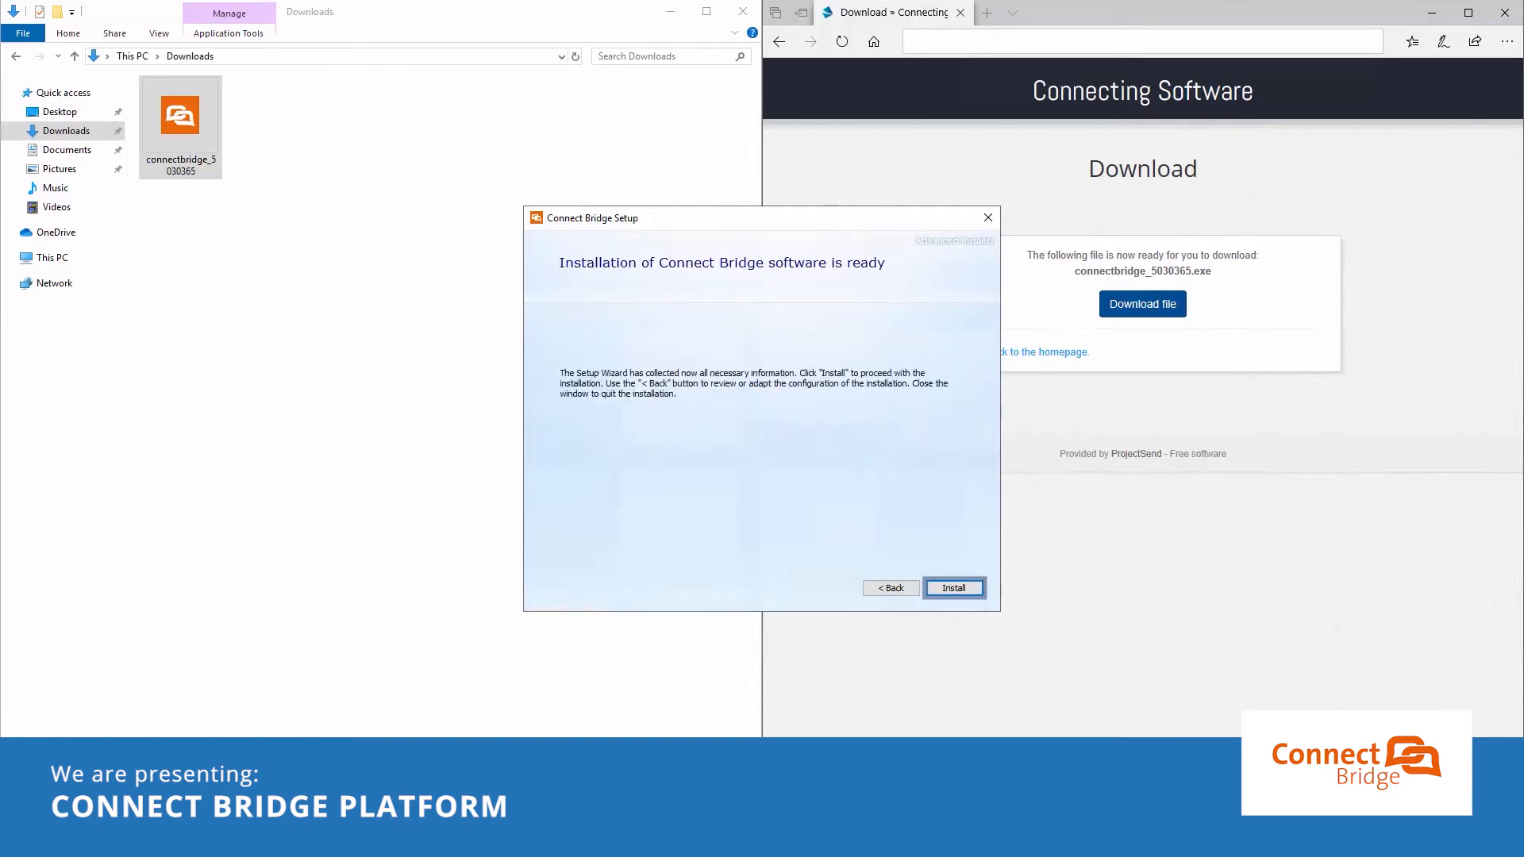
pyautogui.click(976, 588)
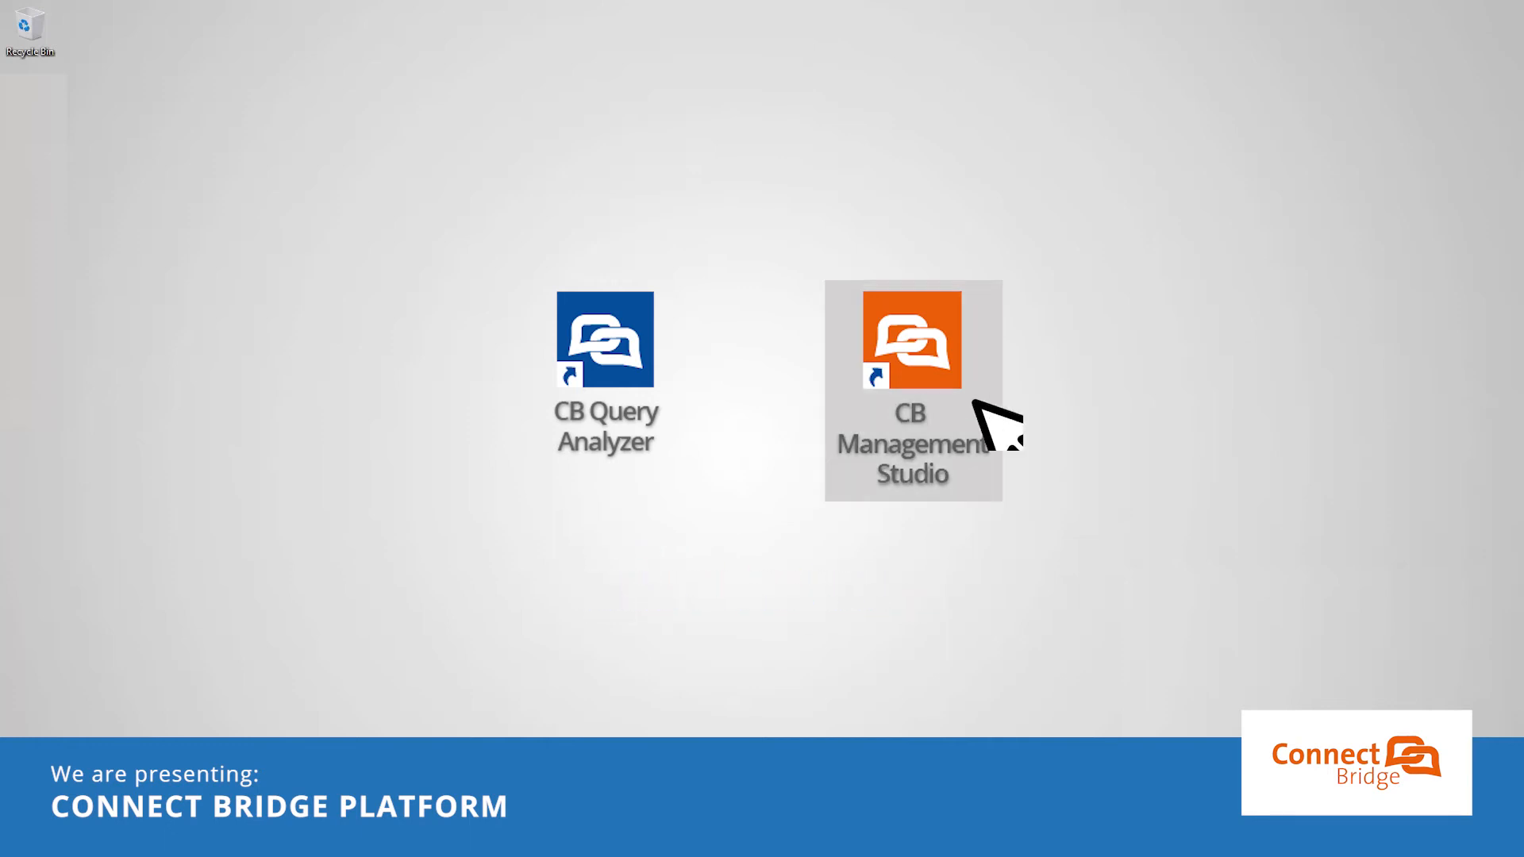
# Step: Sign in to CB Management Studio as Administrator with its password and request a new license
pyautogui.click(944, 368)
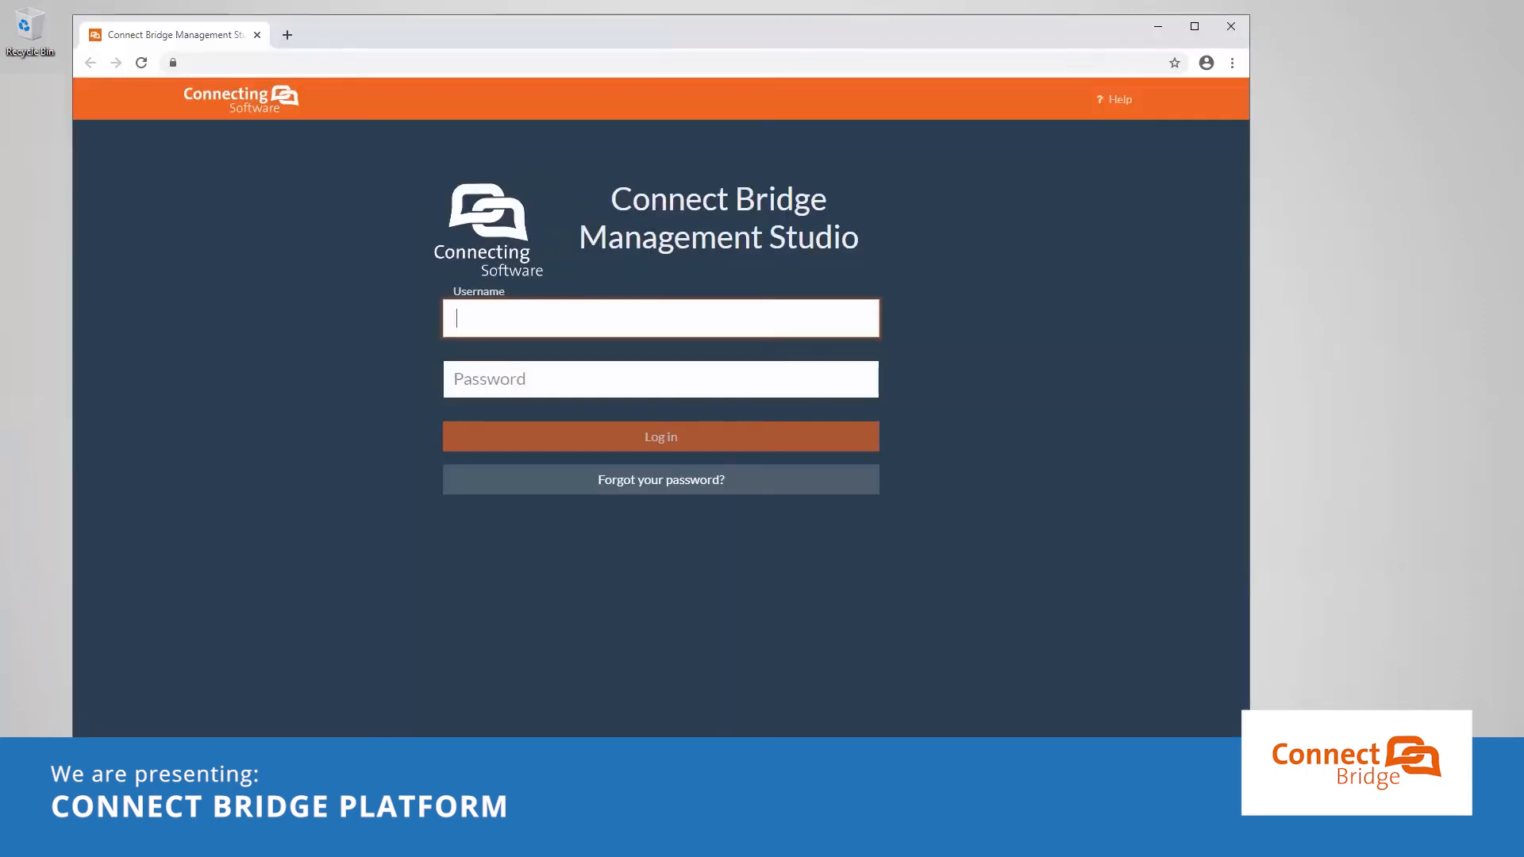
pyautogui.write('Administrato')
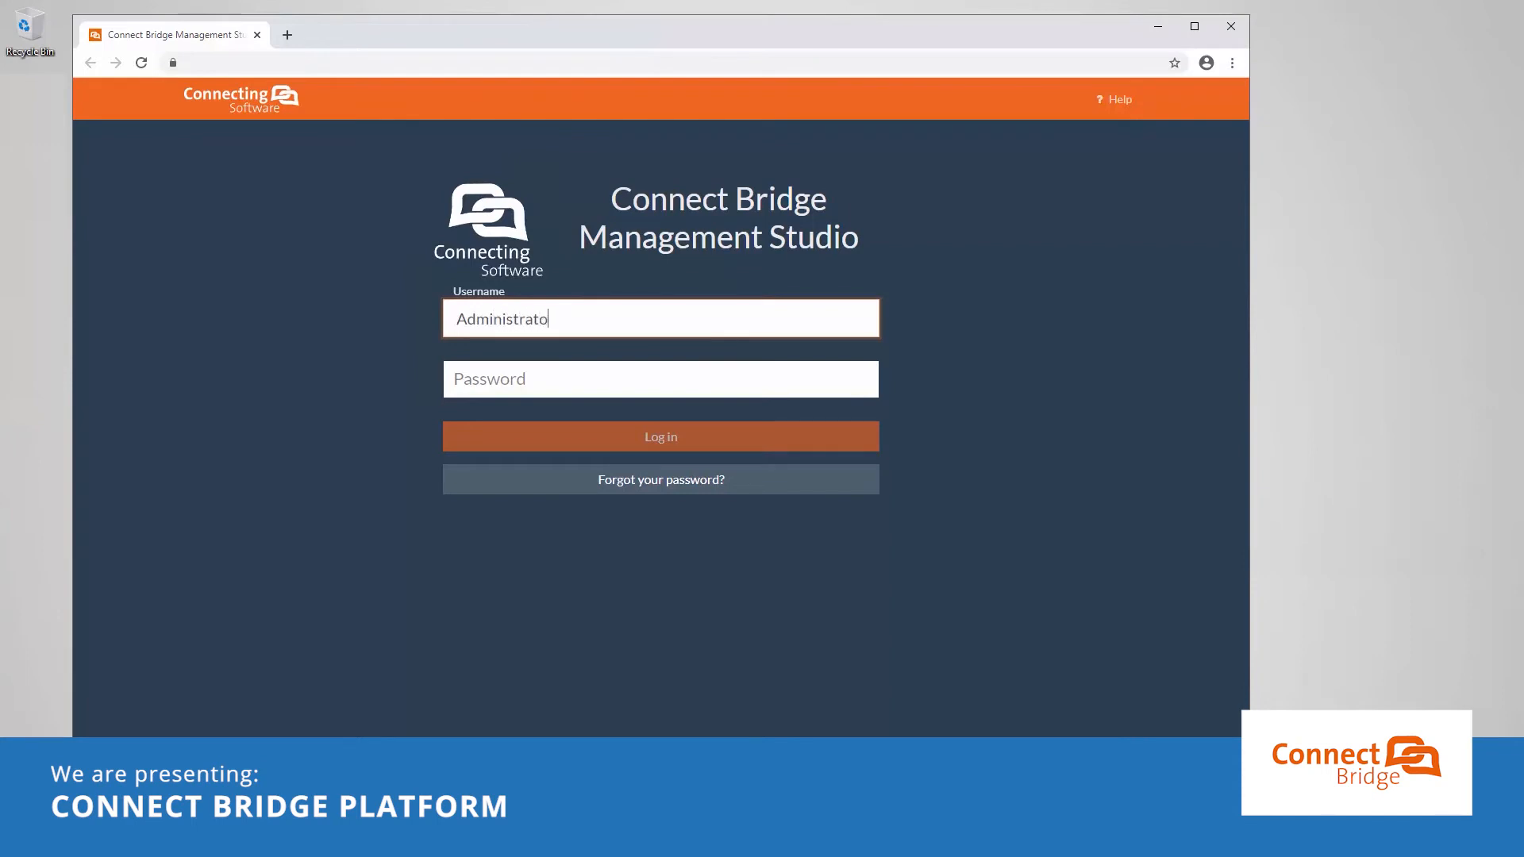
pyautogui.write('r')
pyautogui.press('Tab')
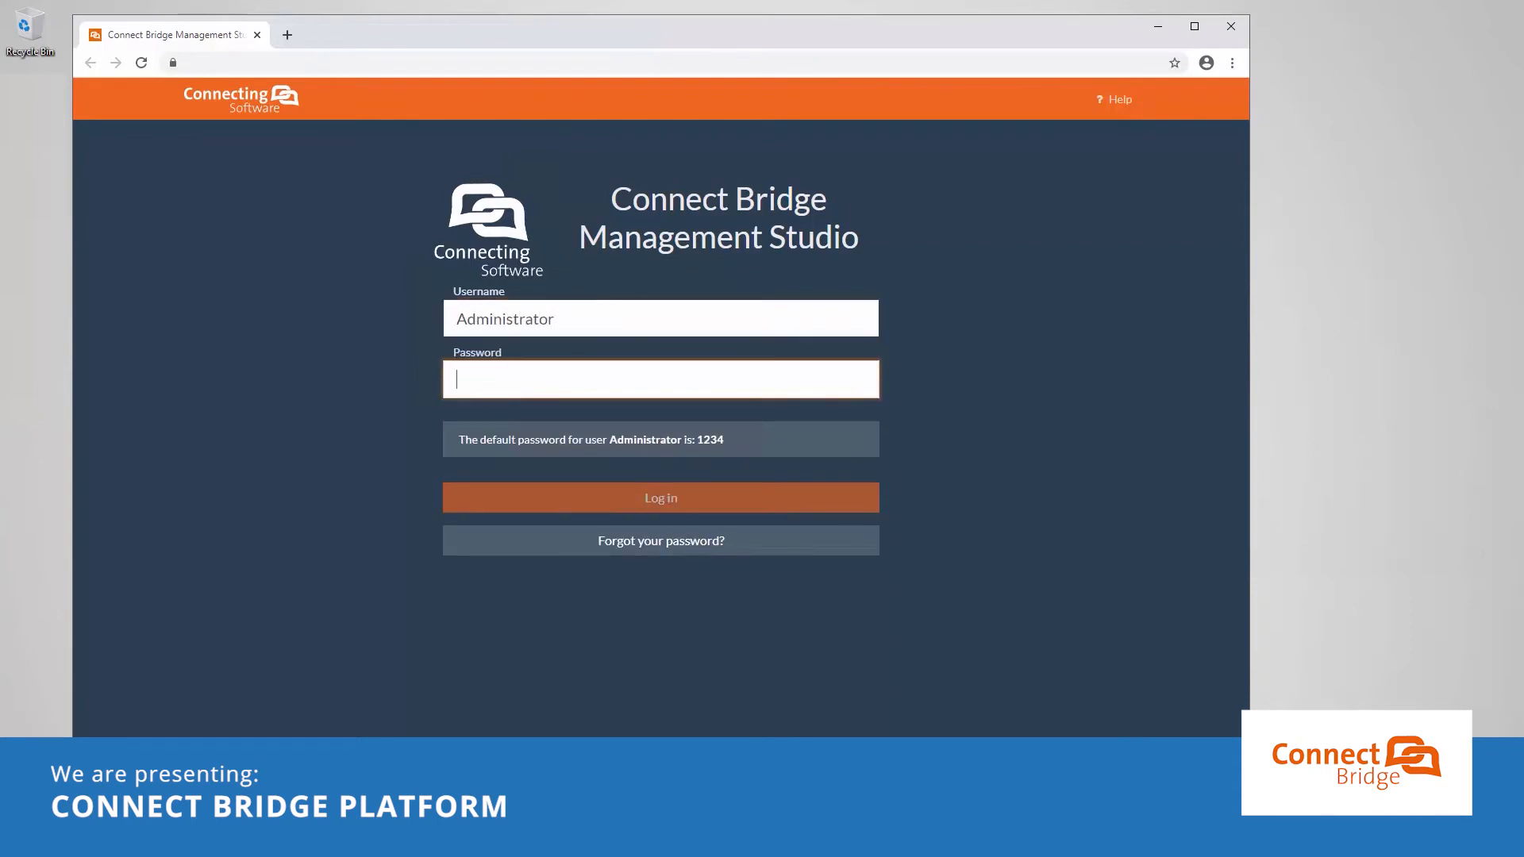
pyautogui.write('1234')
pyautogui.press('Return')
pyautogui.click(474, 315)
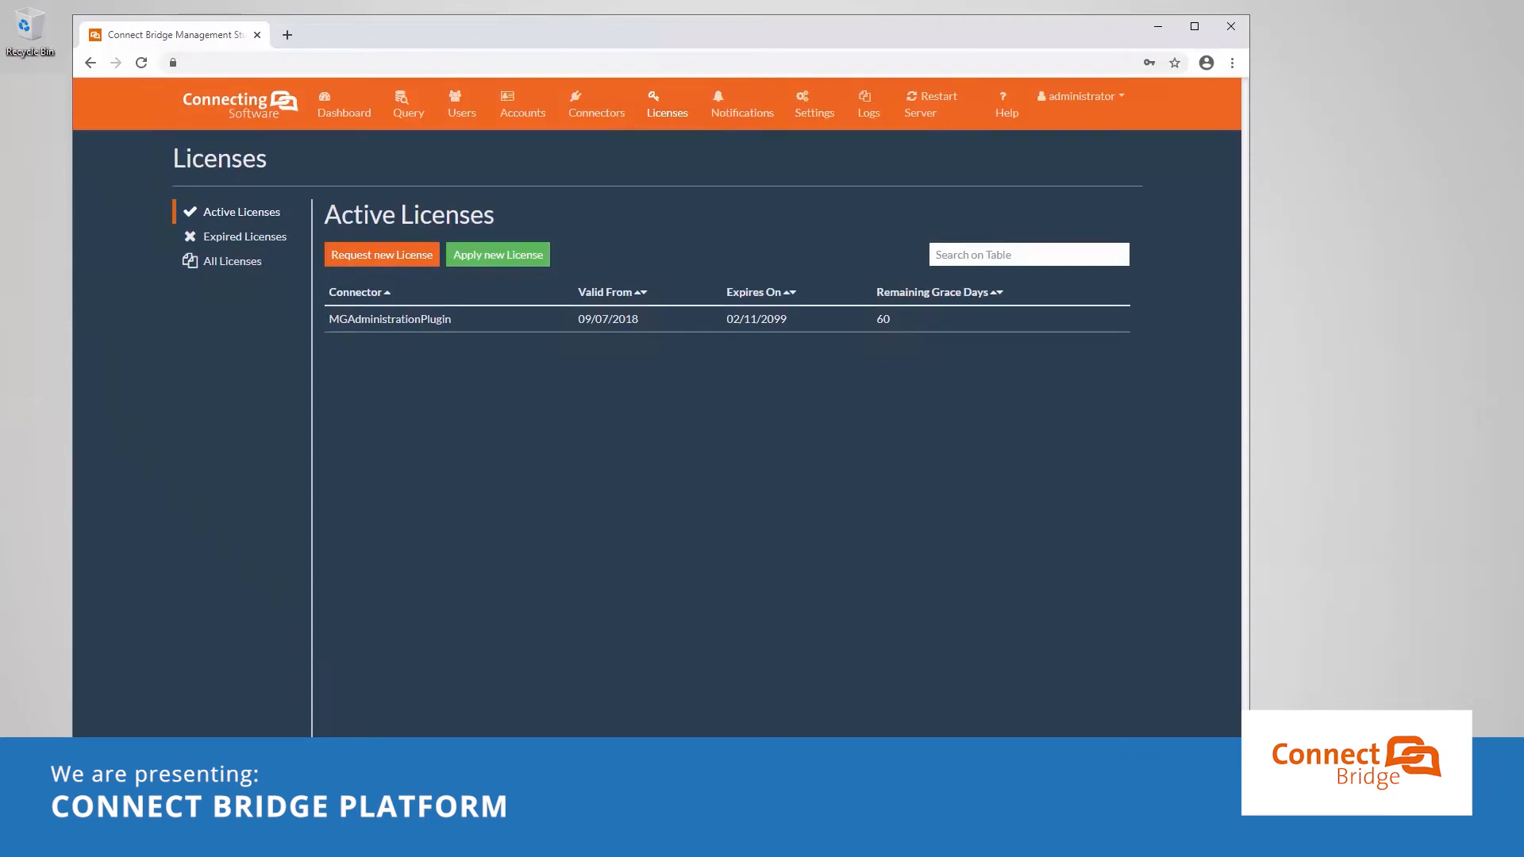
pyautogui.click(430, 257)
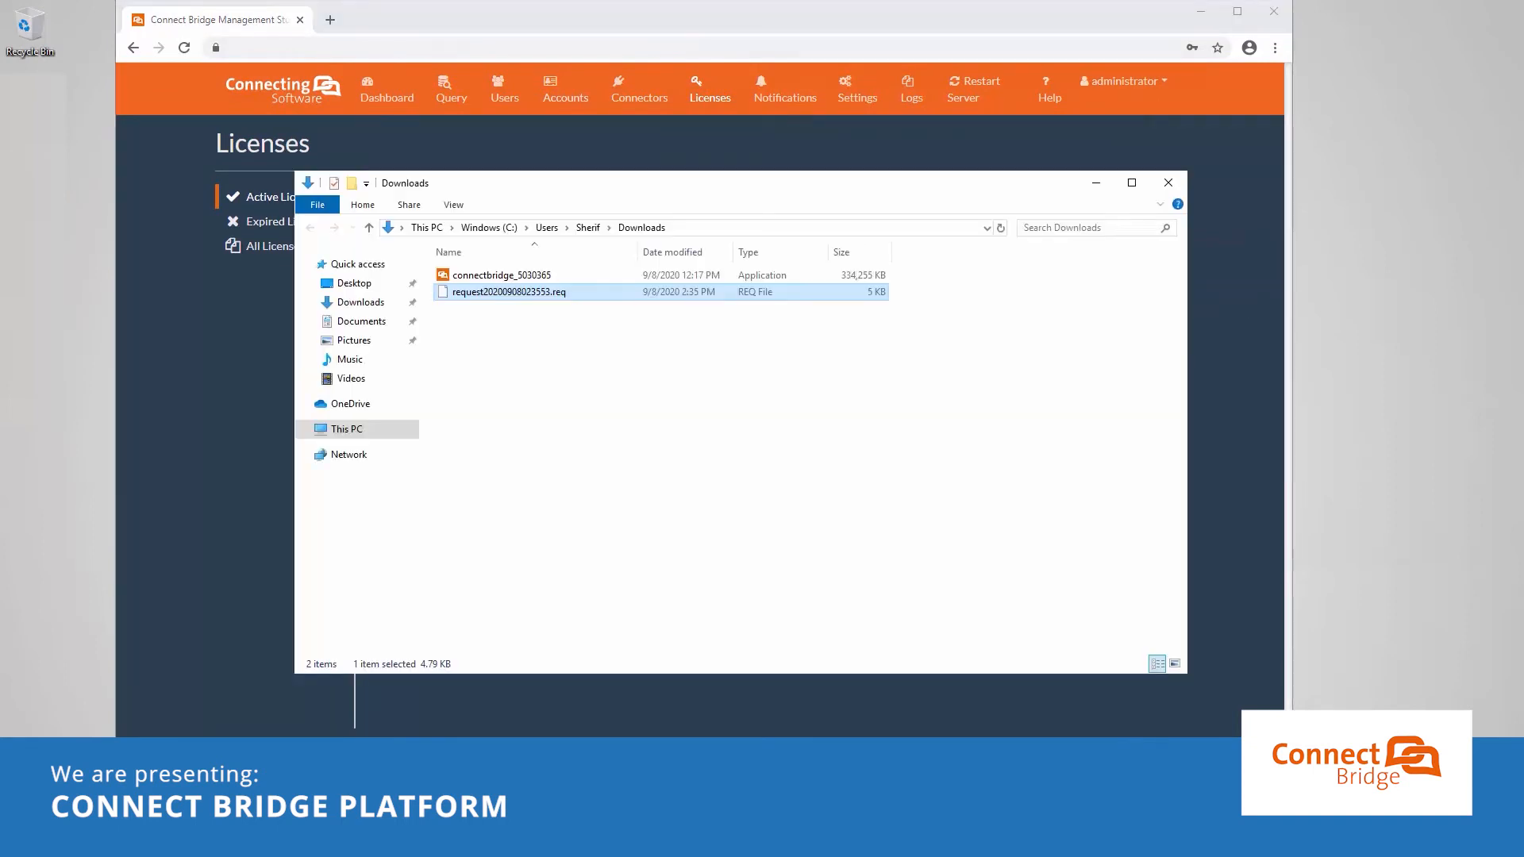
# Step: Request a new license from the Connect Bridge tray menu, saving the request file to Downloads
pyautogui.hotkey('alt', 'F4')
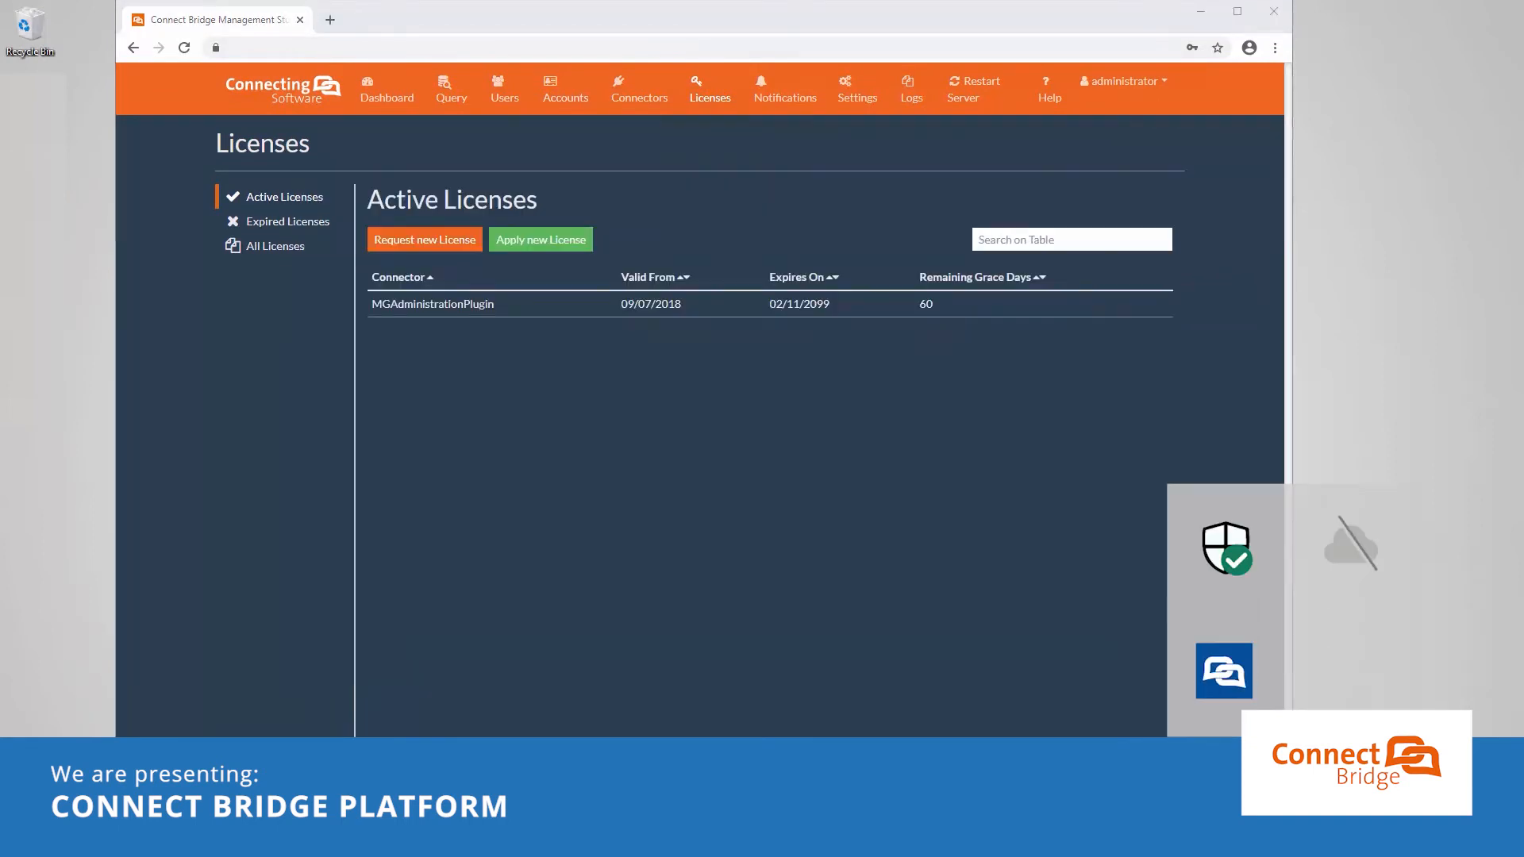
pyautogui.rightClick(1224, 671)
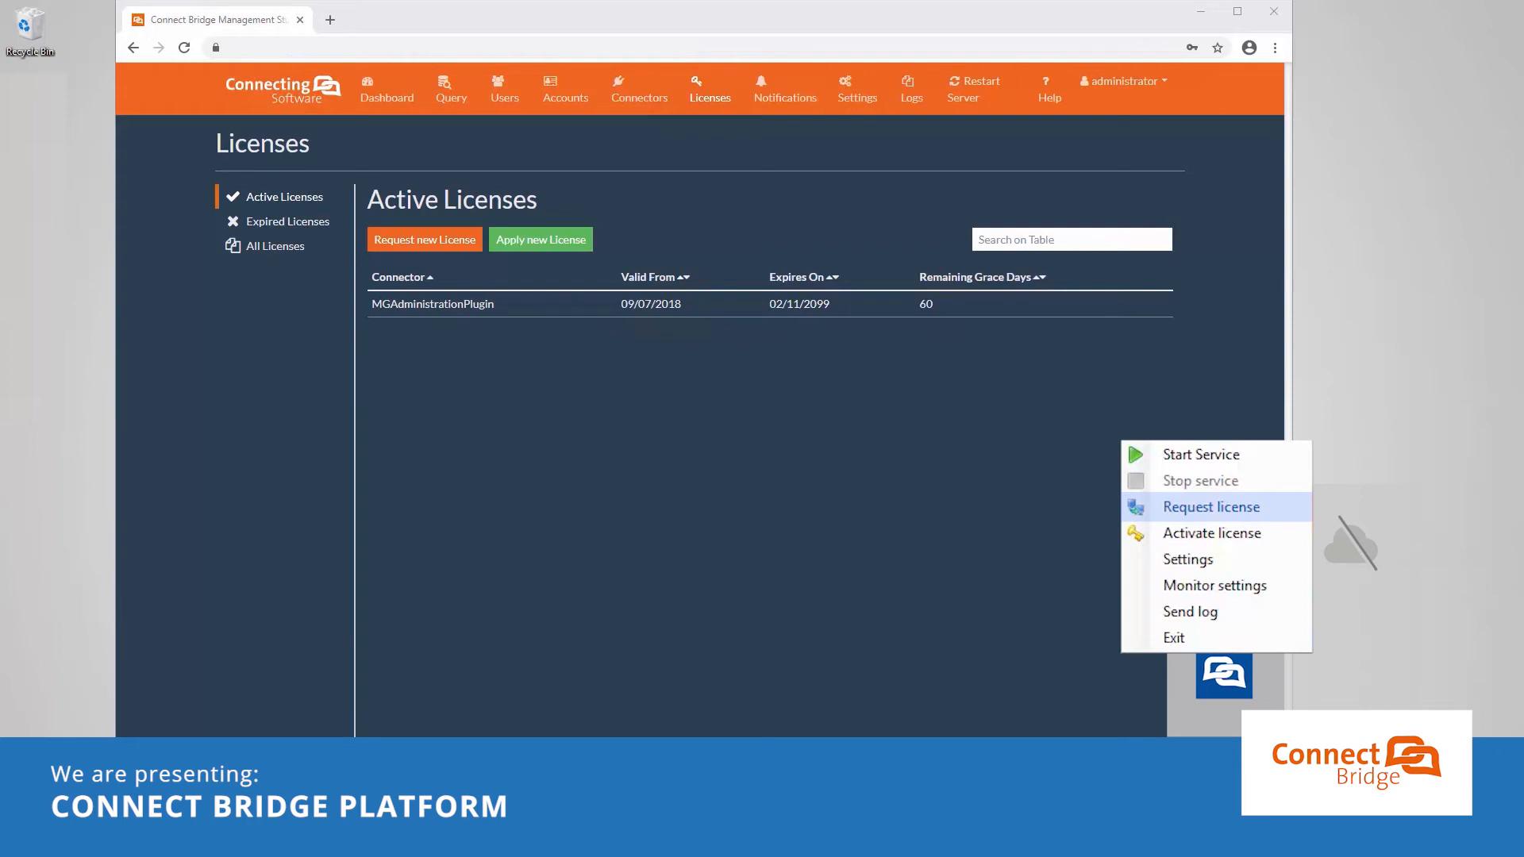
pyautogui.click(1211, 506)
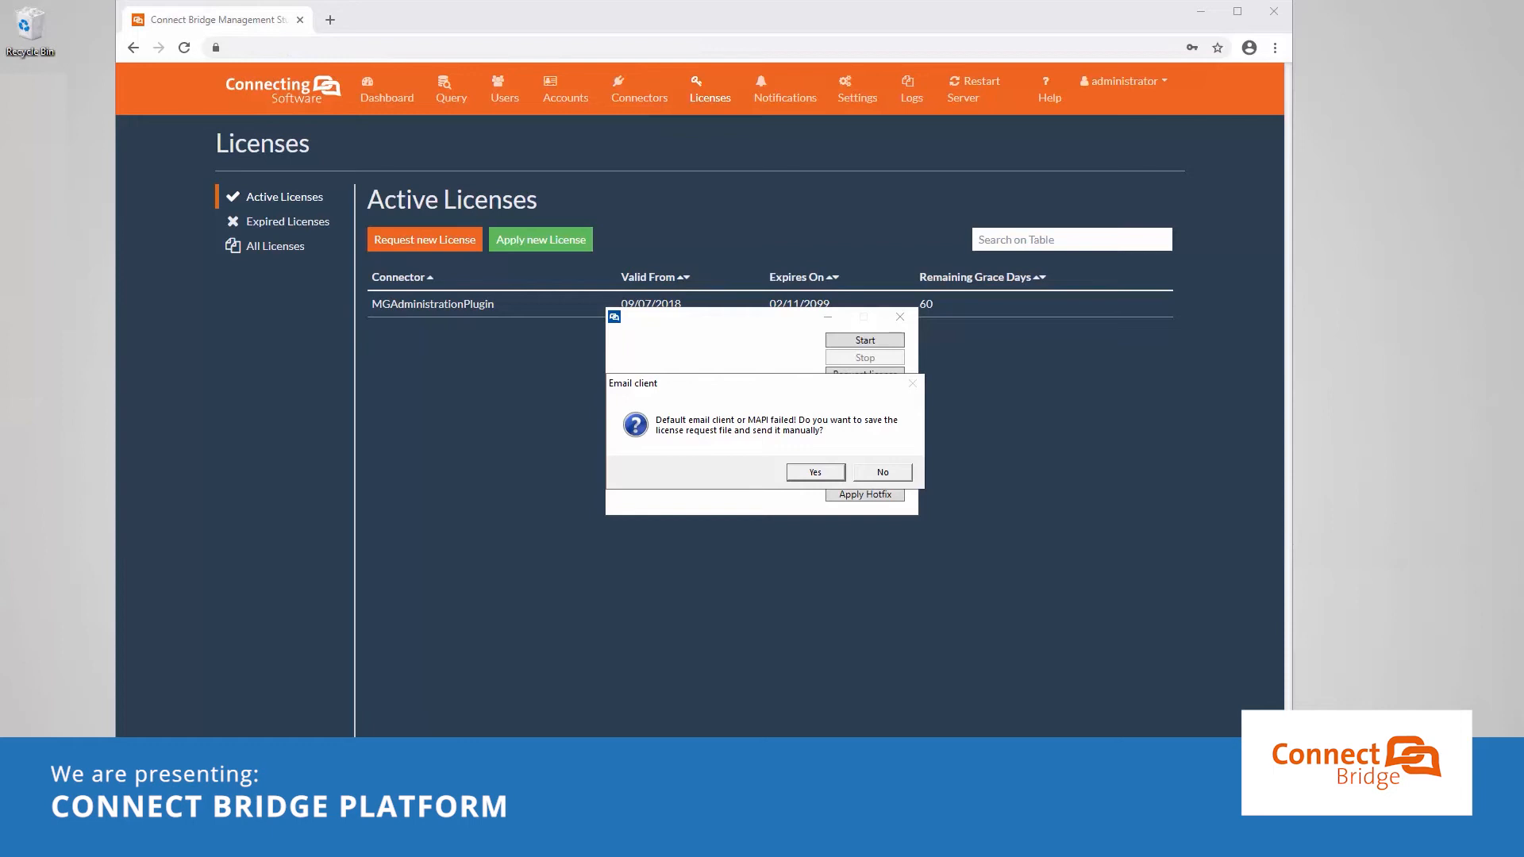
pyautogui.press('Return')
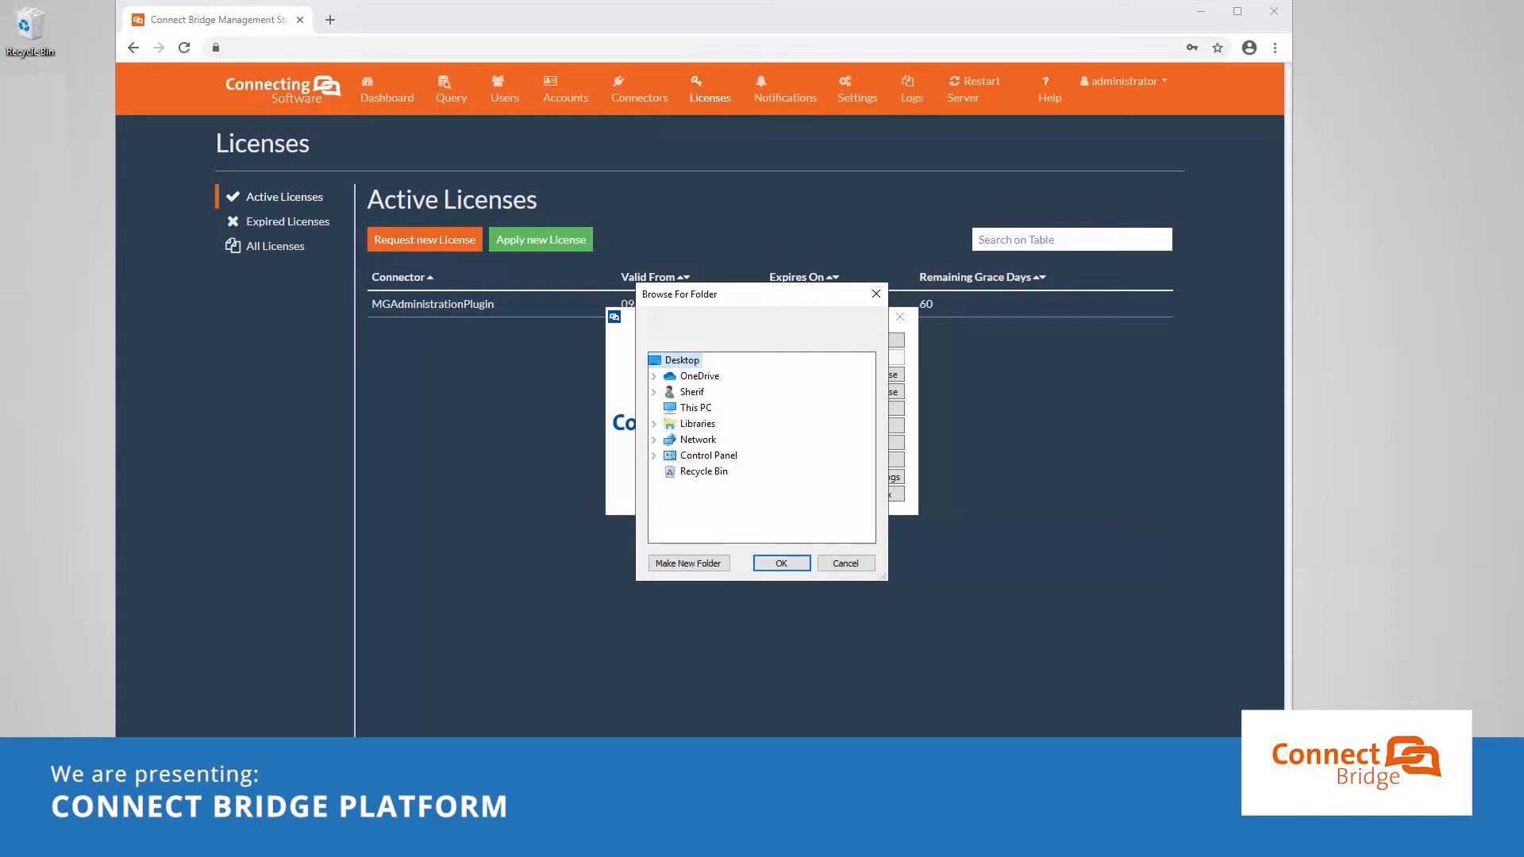
pyautogui.click(654, 408)
pyautogui.click(718, 441)
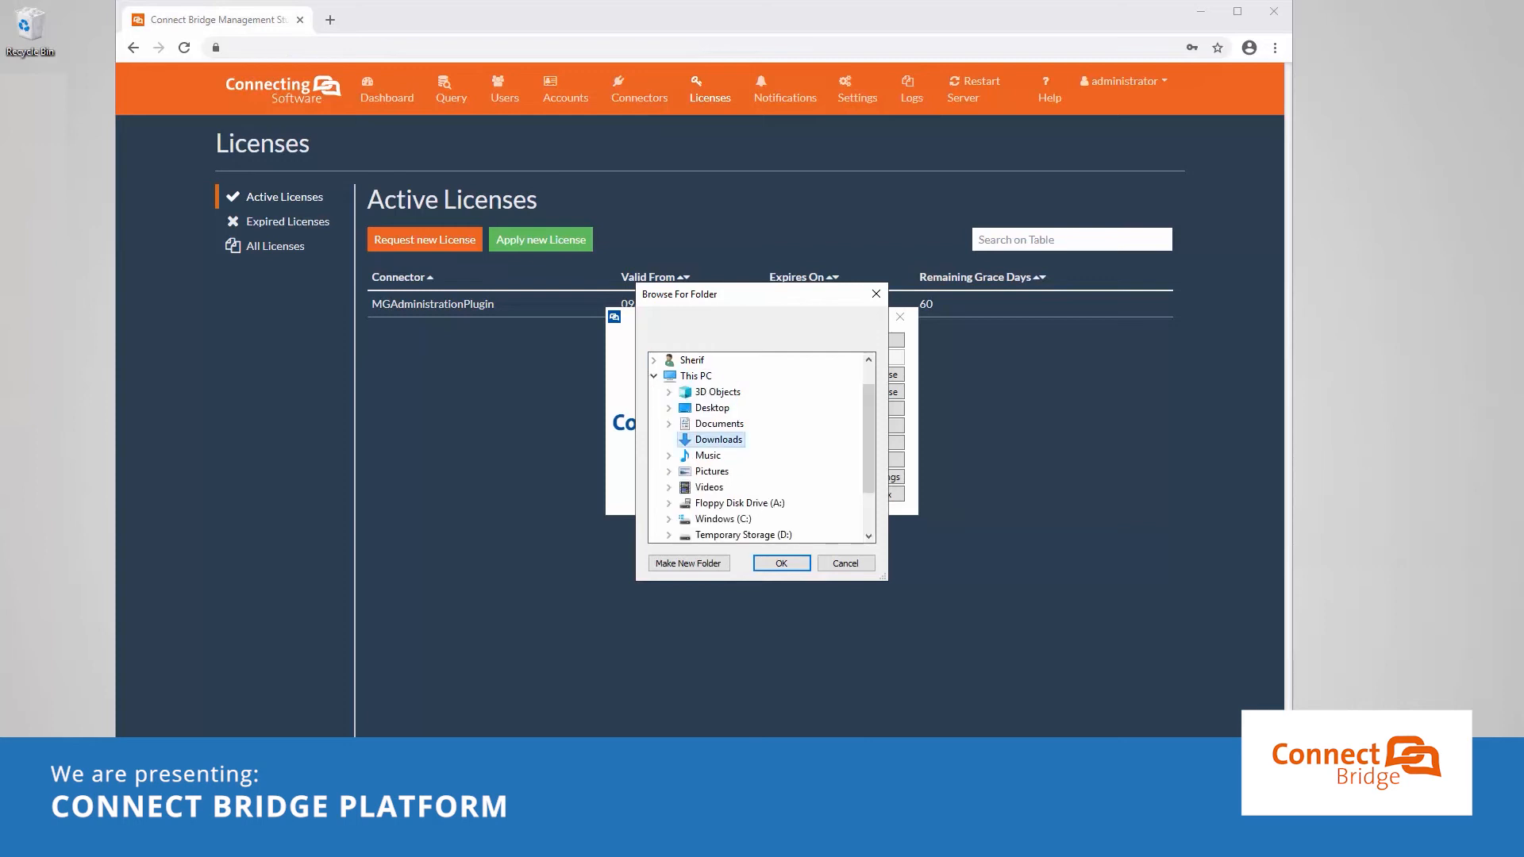
pyautogui.click(782, 563)
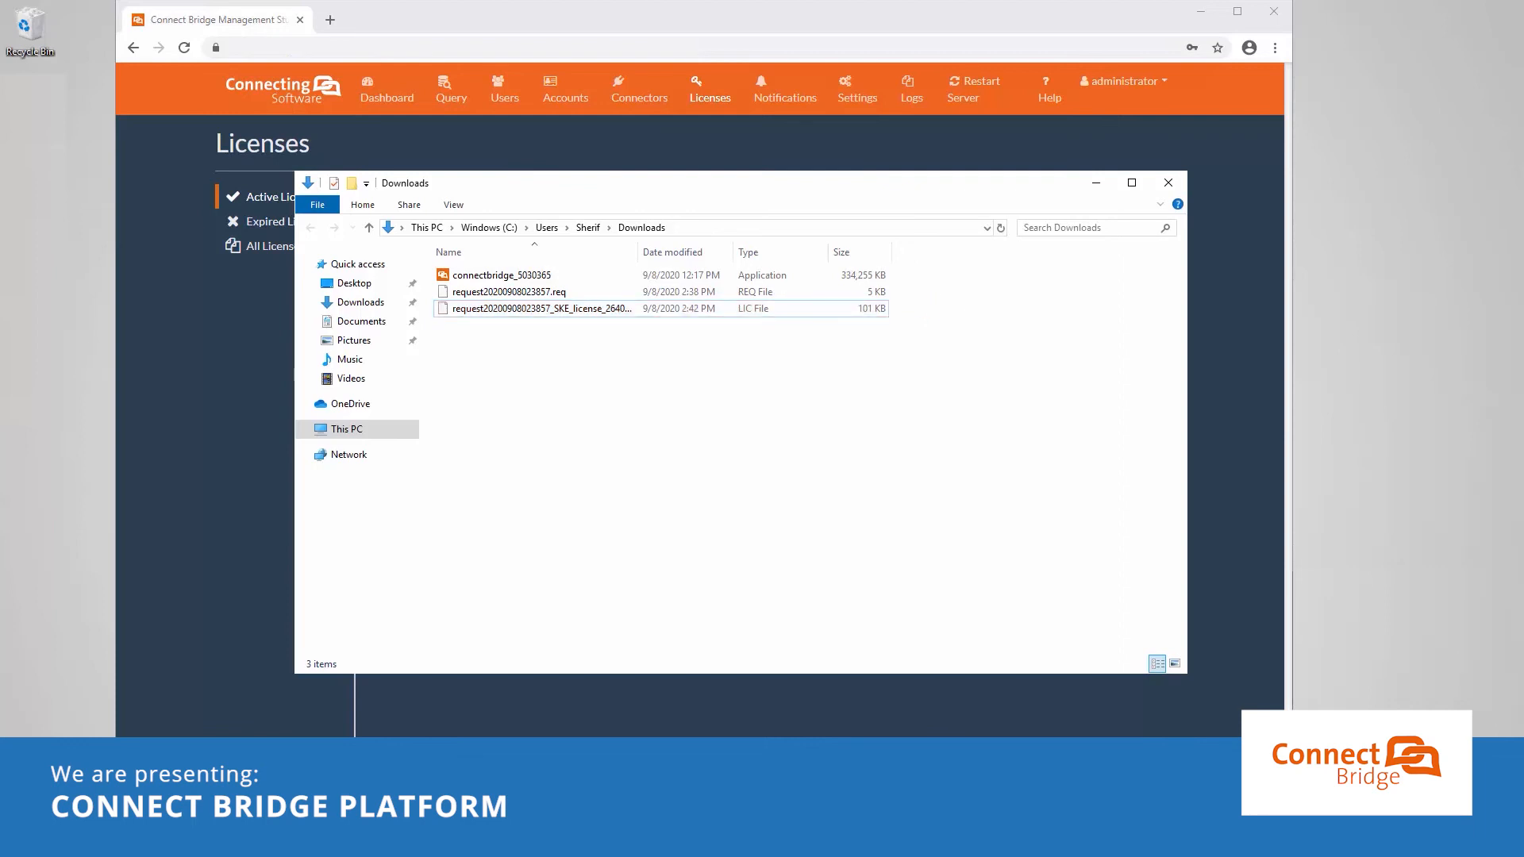
# Step: Select the downloaded LIC file, then relaunch CB Management Studio and enter the administrator password
pyautogui.click(542, 309)
pyautogui.rightClick(1223, 673)
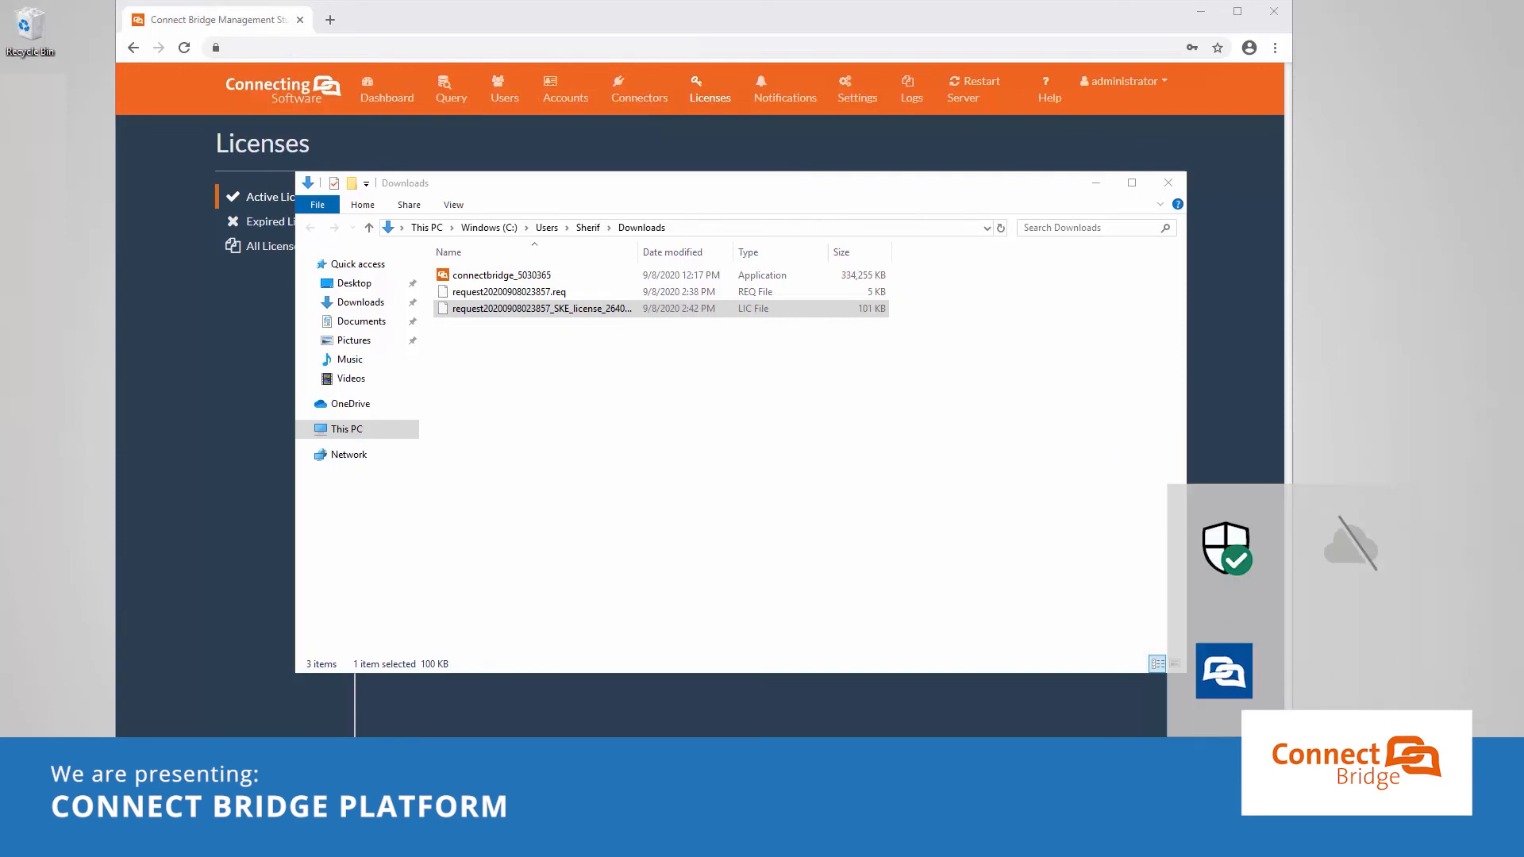
pyautogui.click(1227, 672)
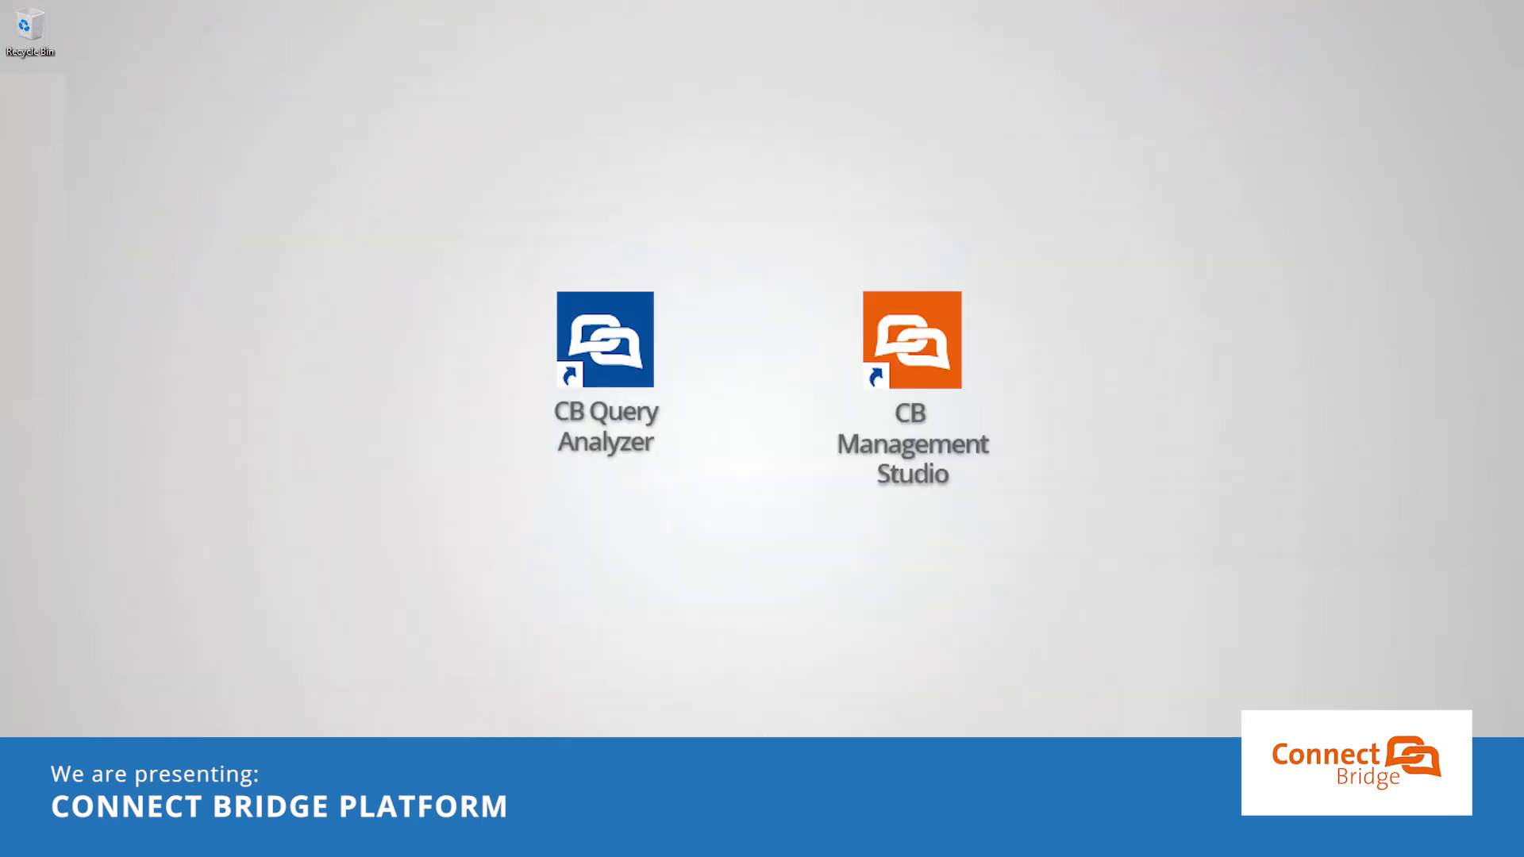
pyautogui.click(944, 367)
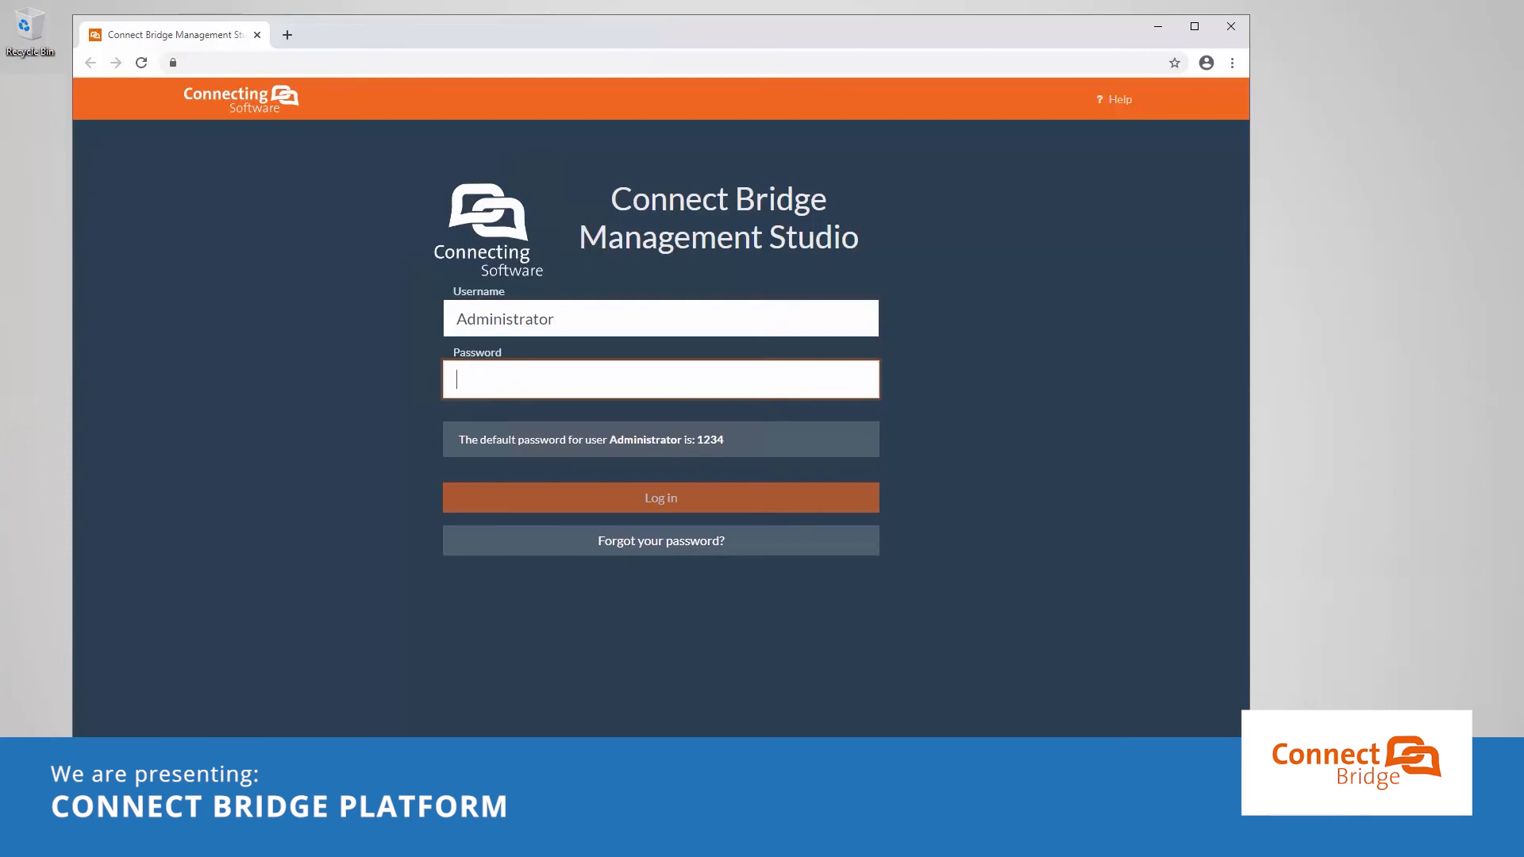
pyautogui.write('1234')
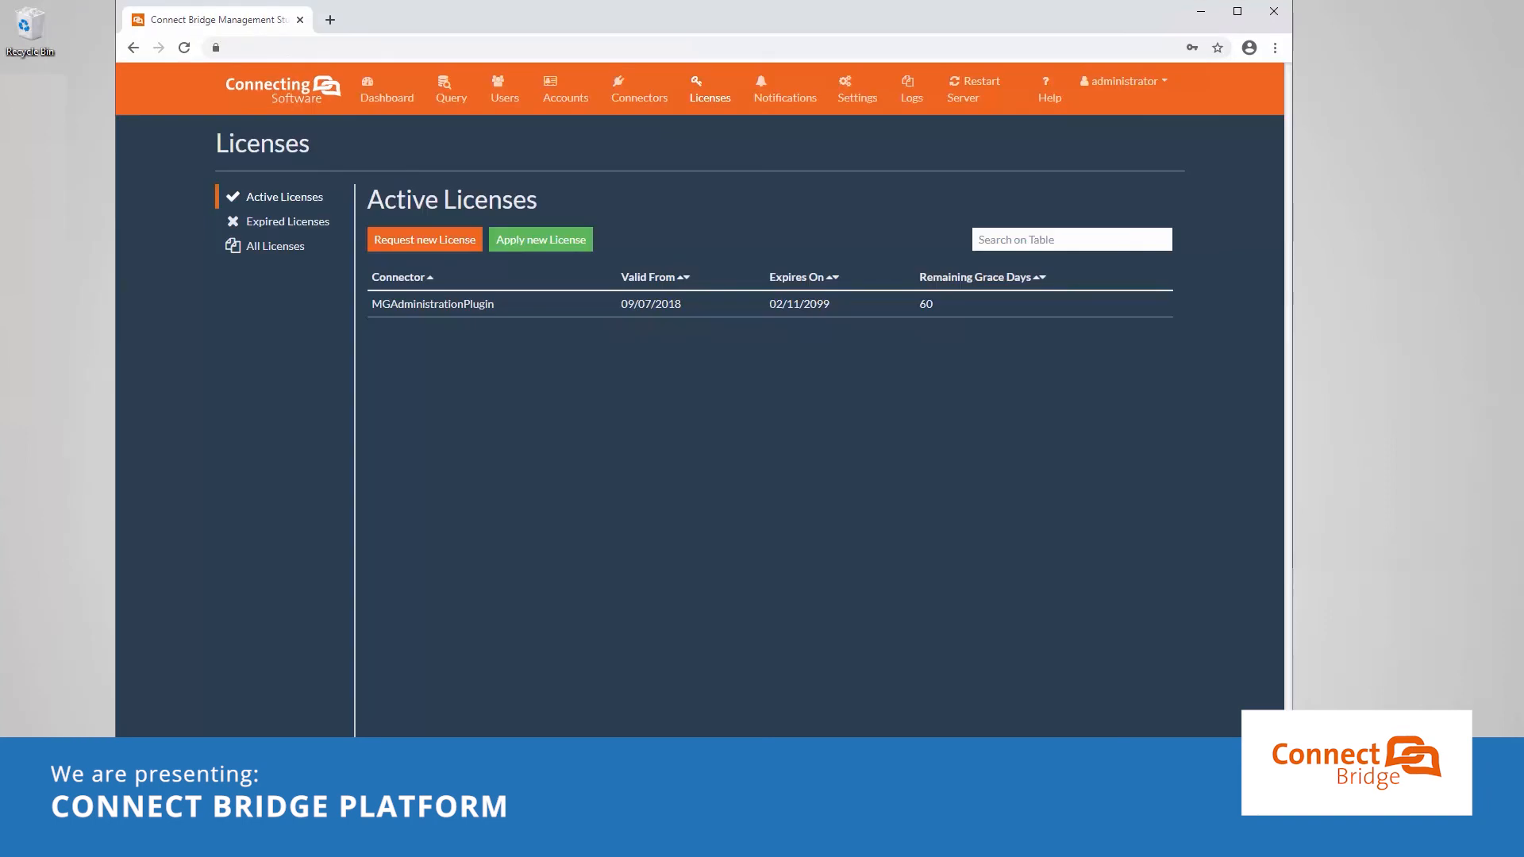
pyautogui.click(582, 239)
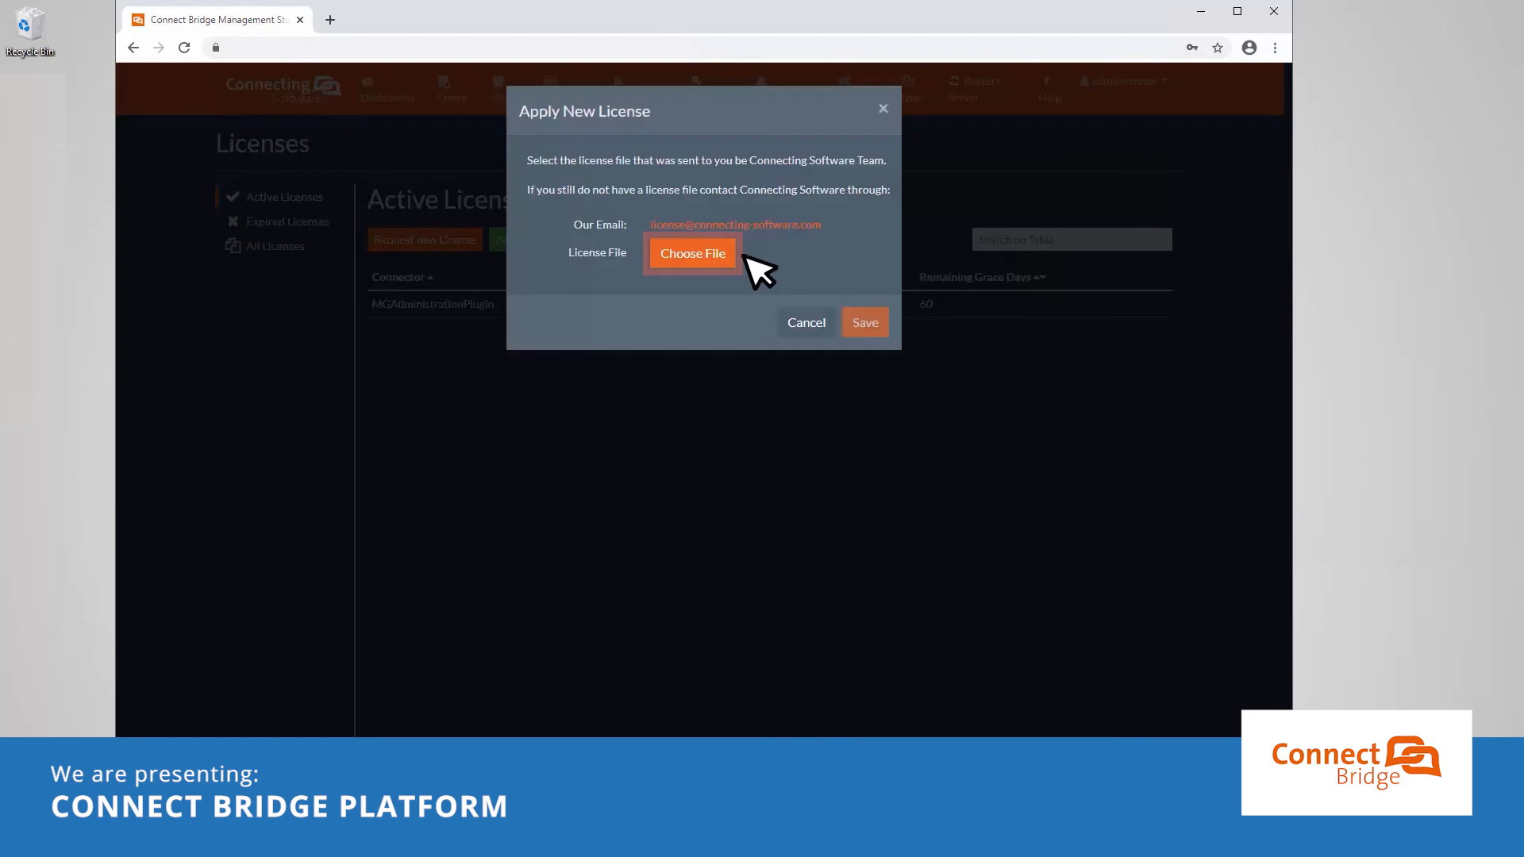
pyautogui.click(741, 253)
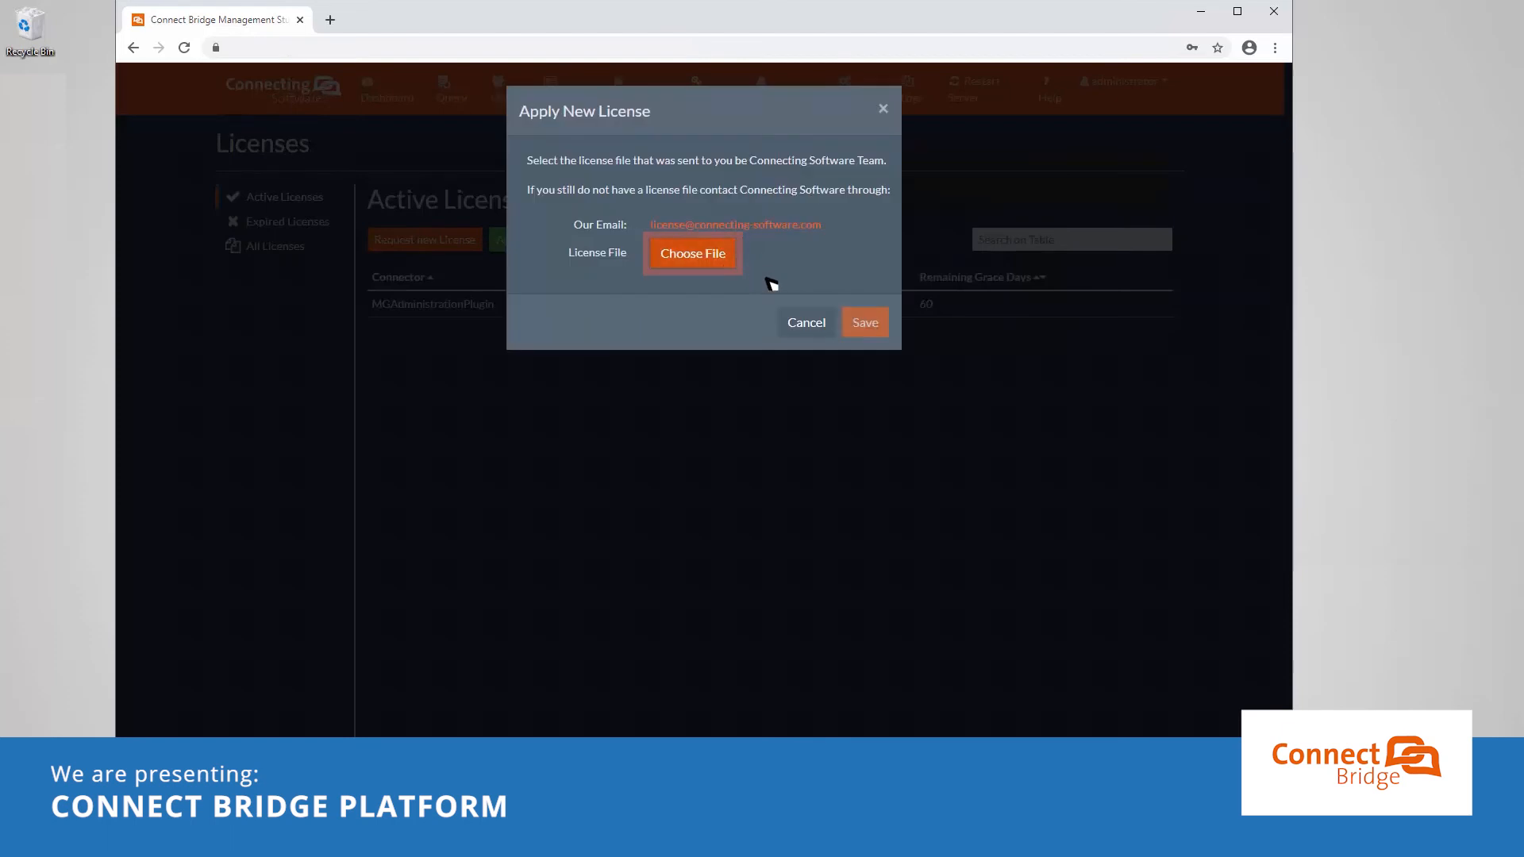
pyautogui.click(187, 136)
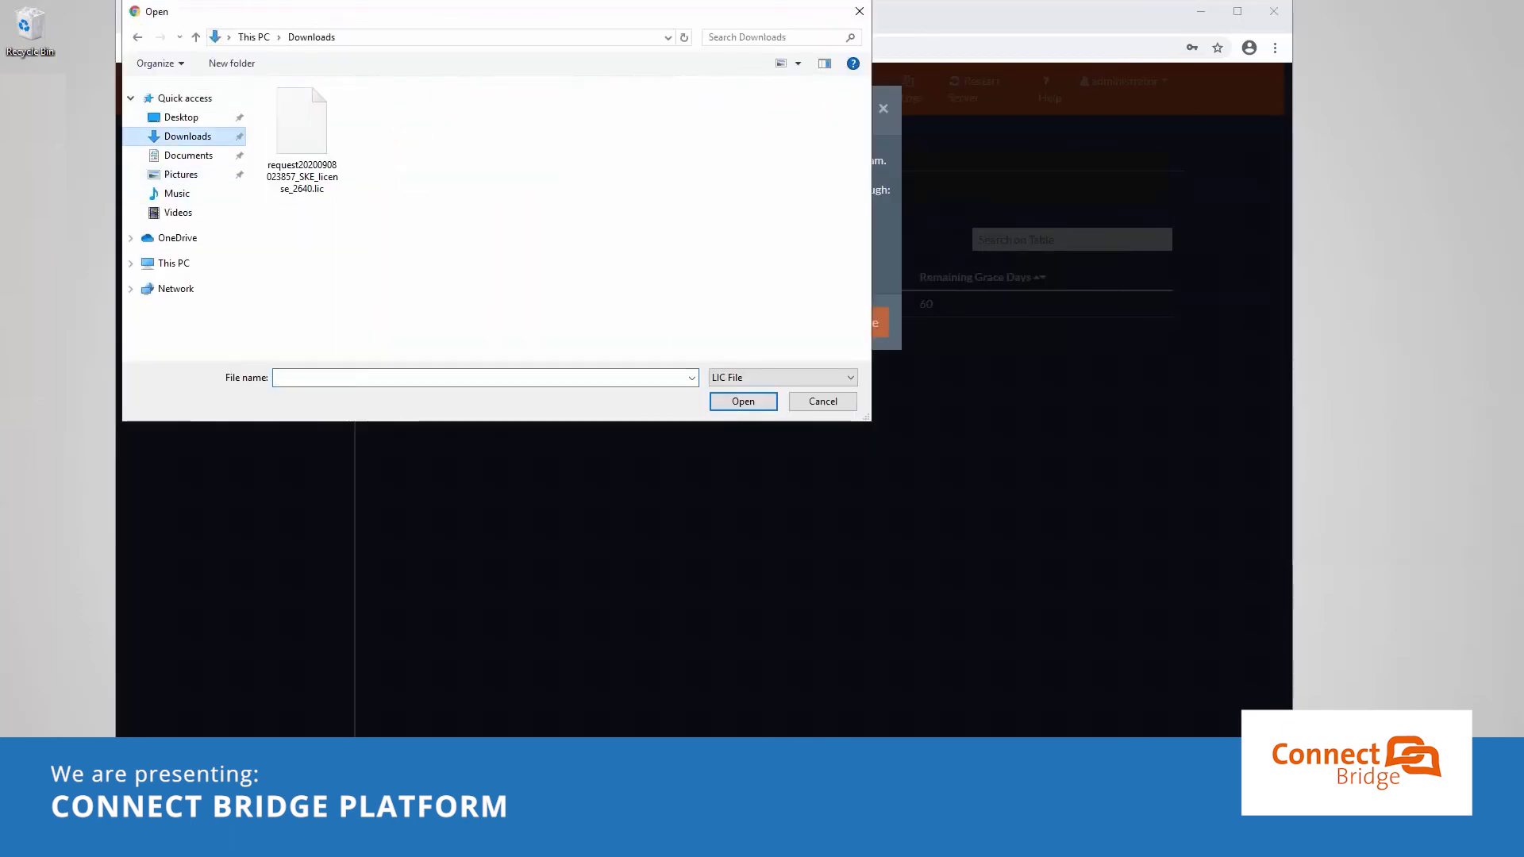
pyautogui.click(302, 139)
pyautogui.click(743, 401)
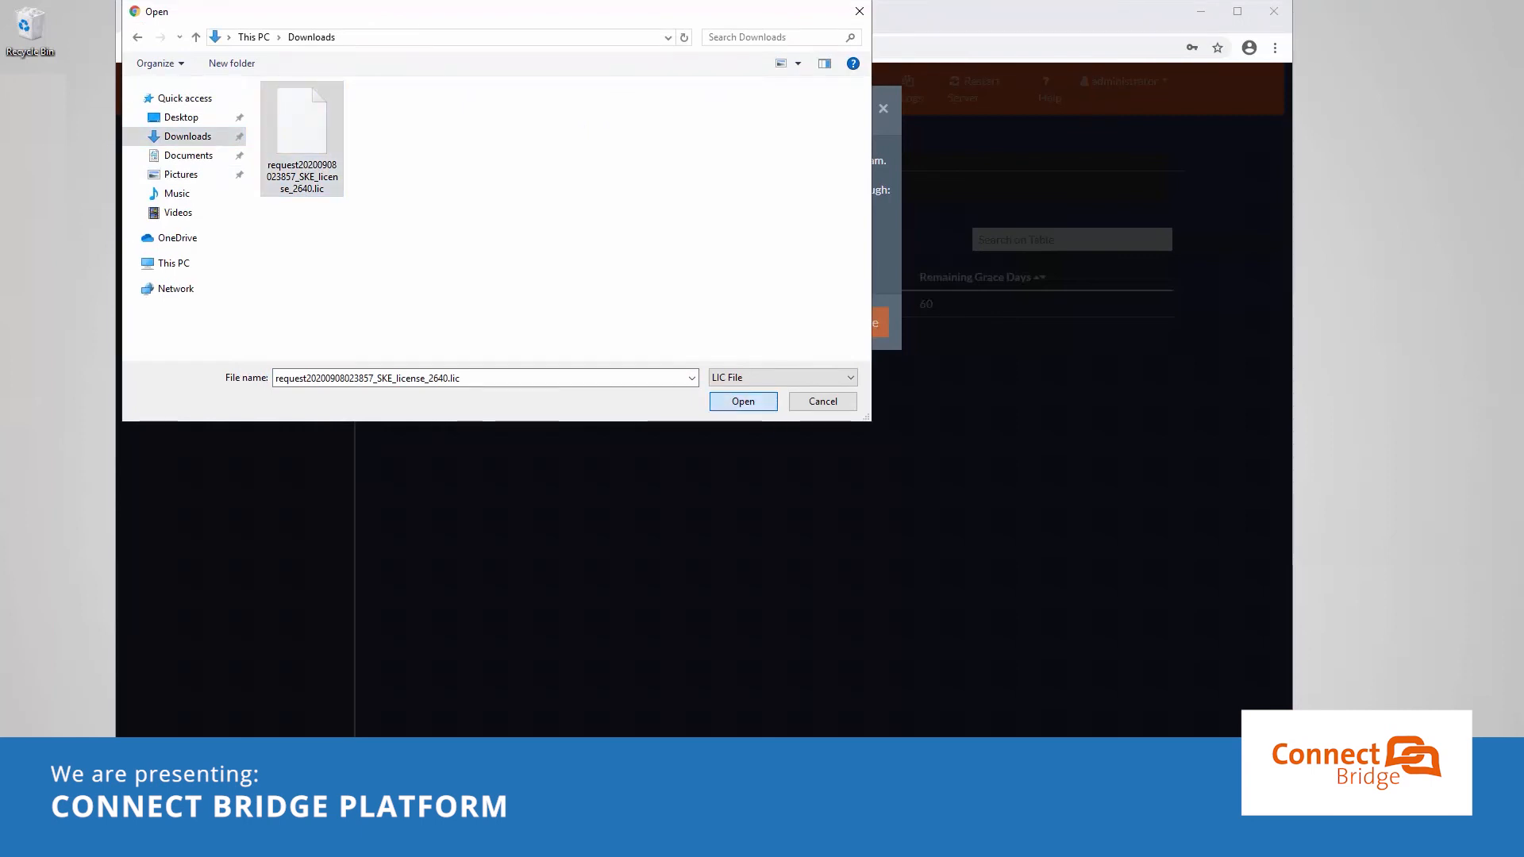
pyautogui.click(883, 340)
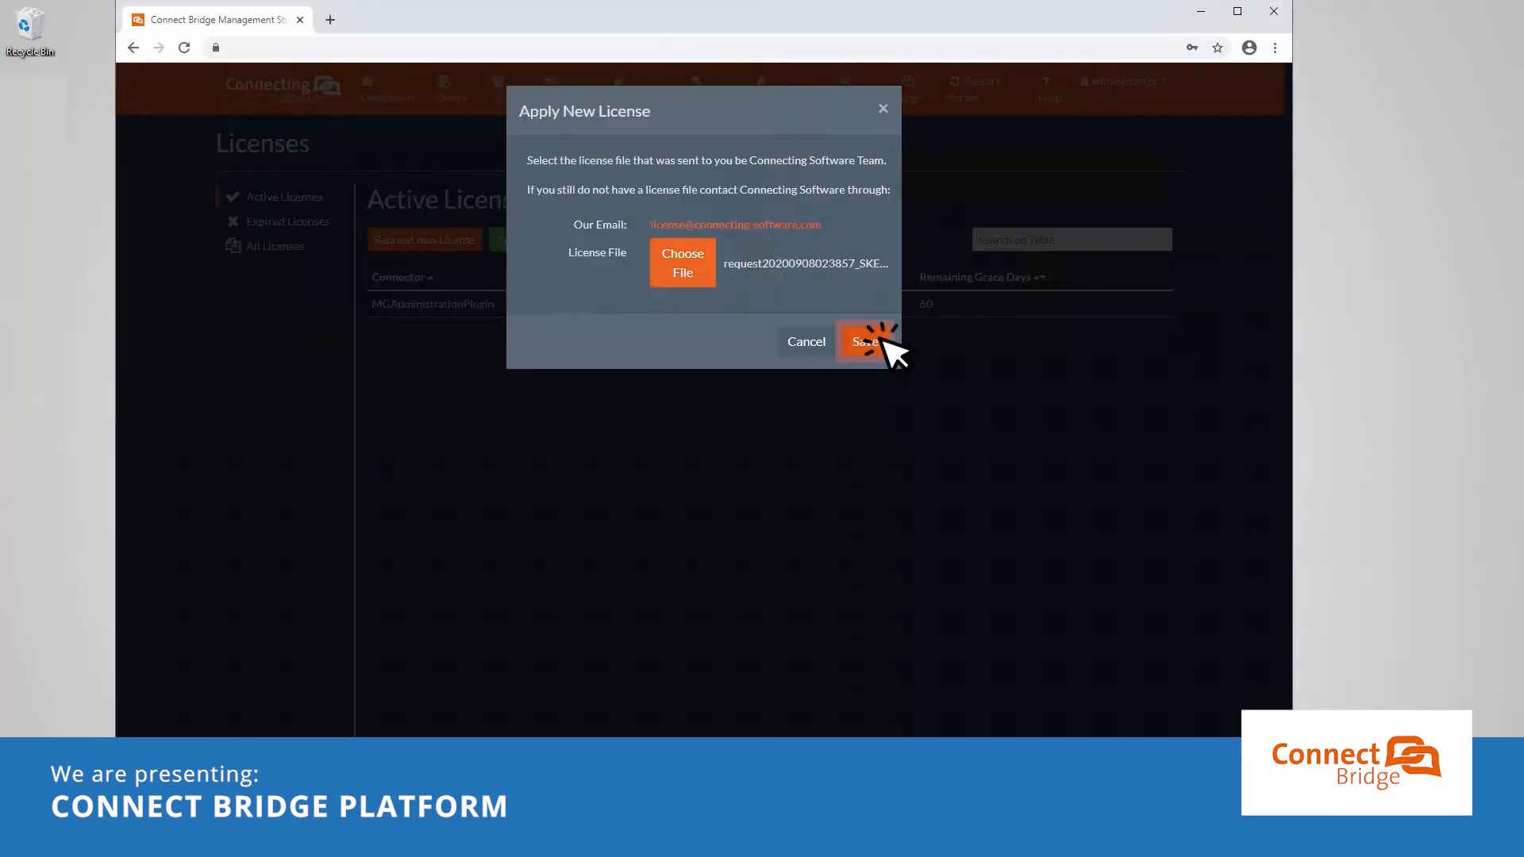
pyautogui.click(883, 340)
pyautogui.click(884, 339)
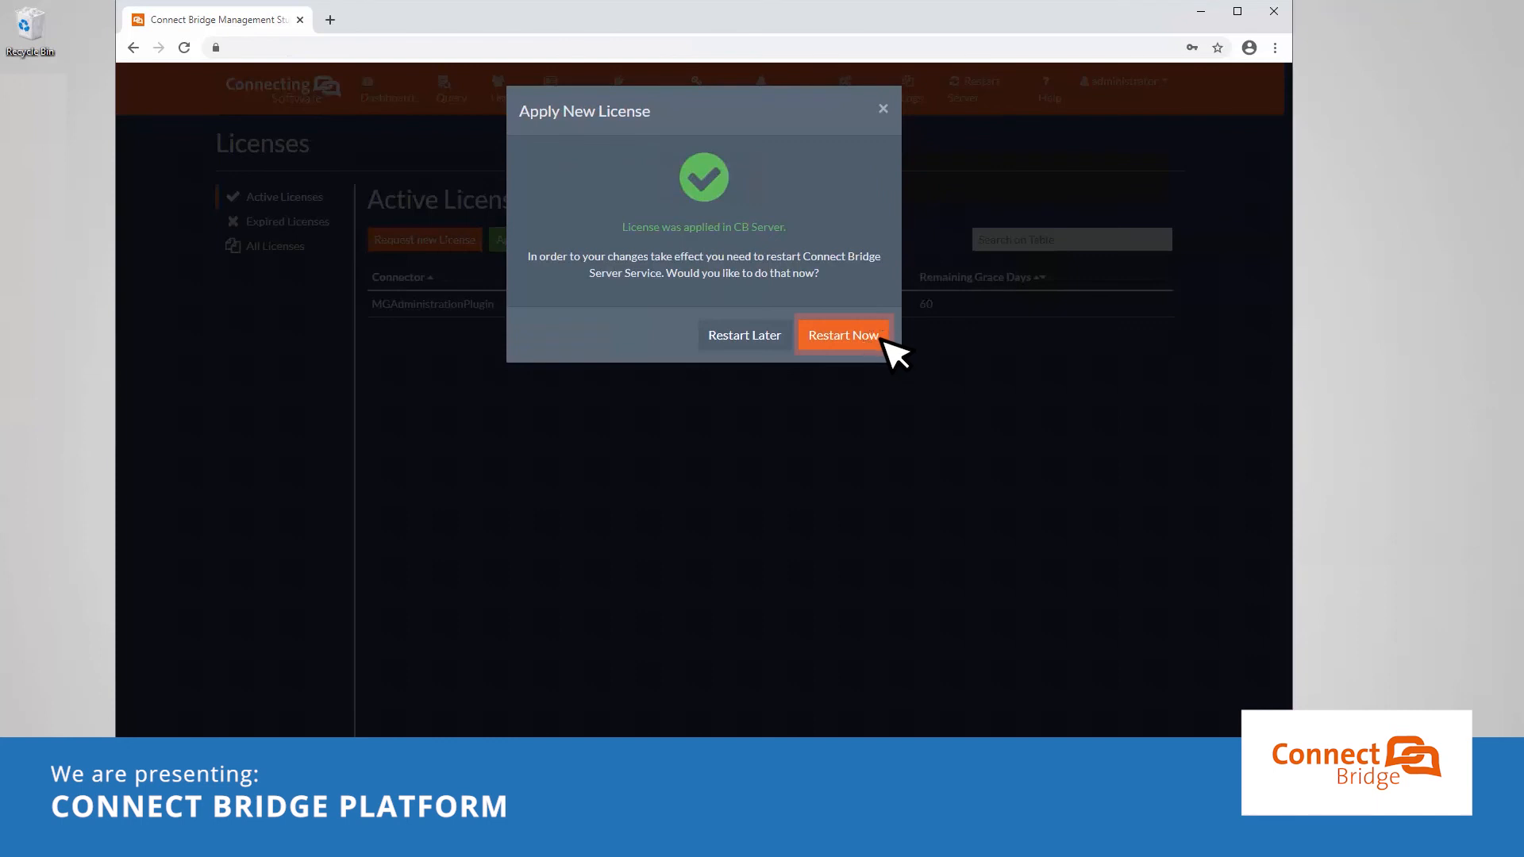